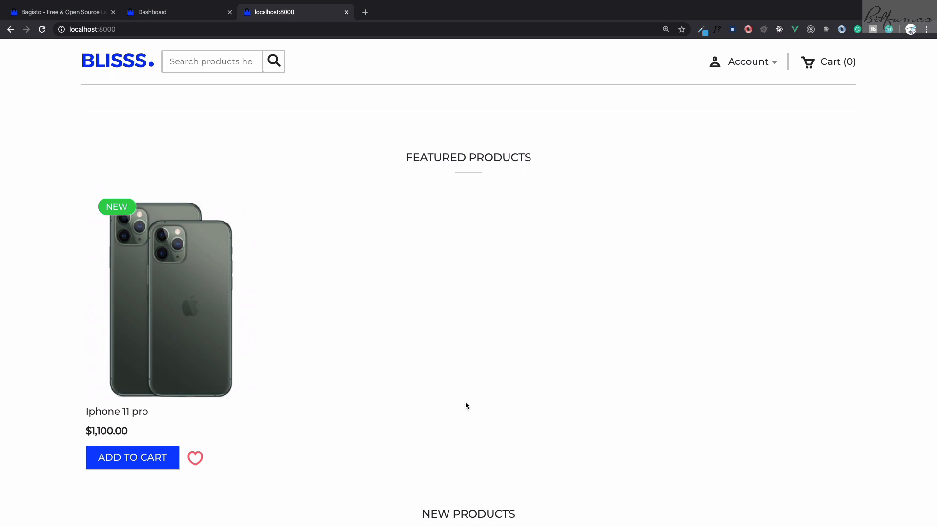
# Compare the storefront home page with the order total on the admin dashboard
pyautogui.hotkey('ctrl', 'shift', 'Tab')
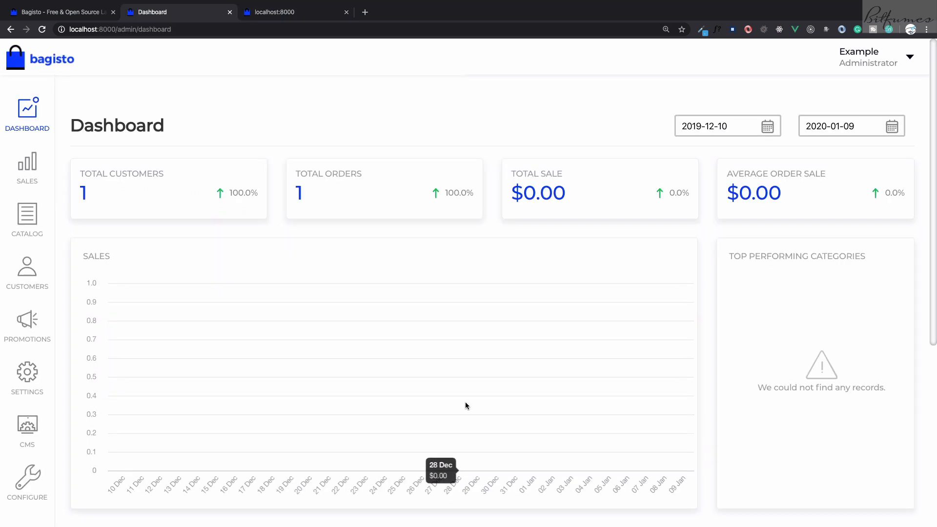
pyautogui.hotkey('ctrl', 'Tab')
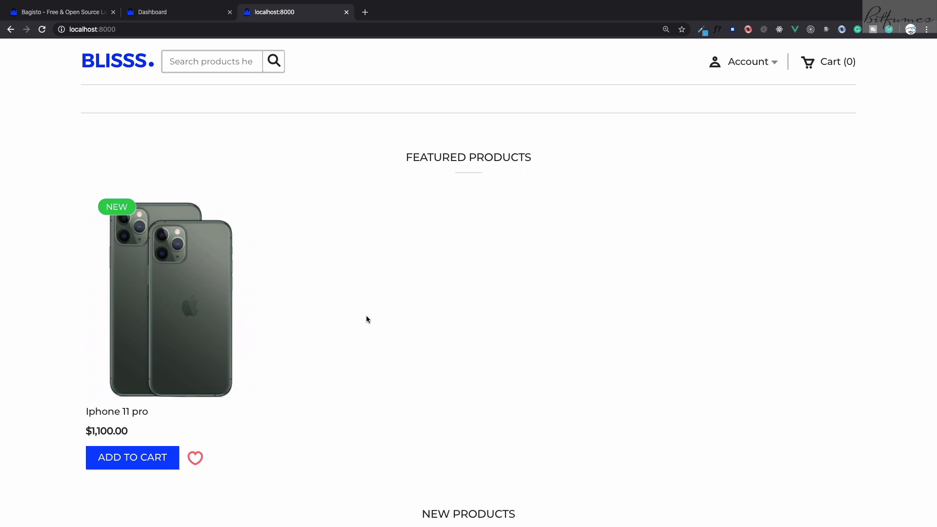
pyautogui.hotkey('ctrl', 'shift', 'Tab')
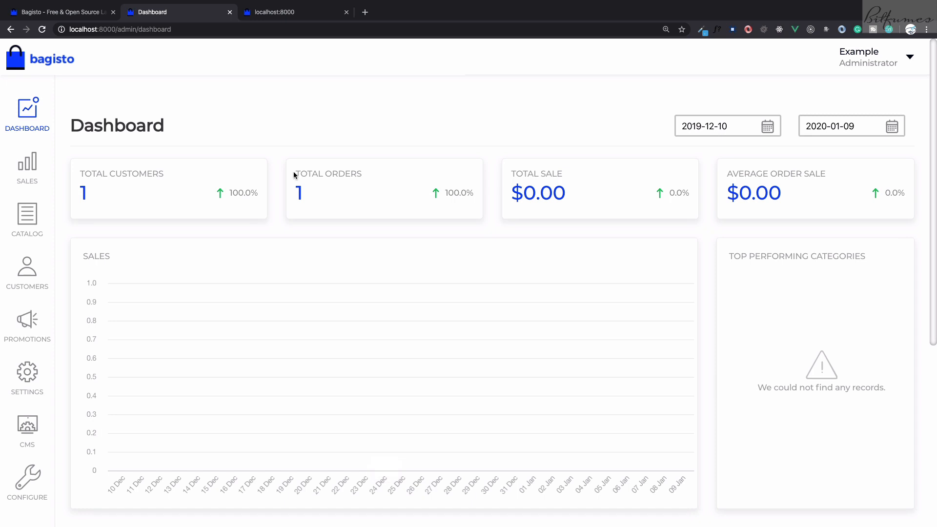
pyautogui.moveTo(294, 171); pyautogui.dragTo(307, 192)
pyautogui.click(316, 196)
pyautogui.hotkey('ctrl', 'Tab')
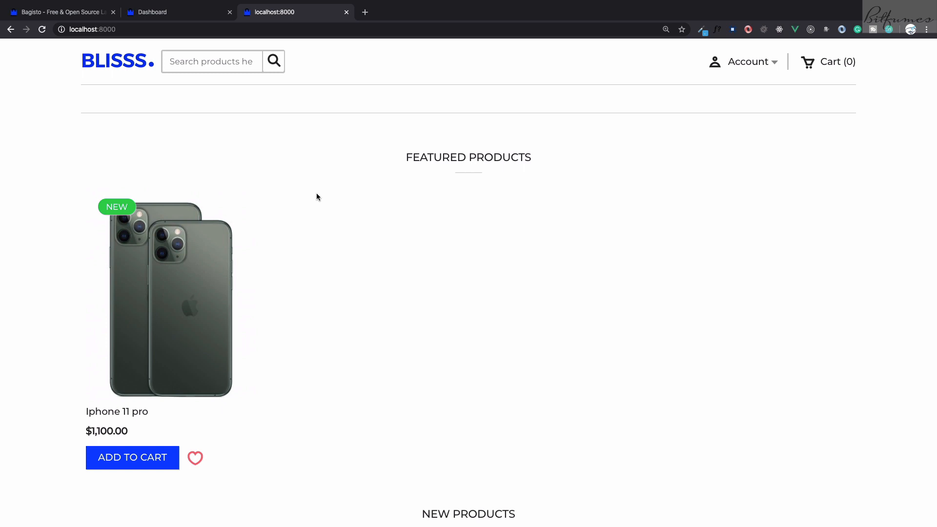
pyautogui.hotkey('ctrl', 'shift', 'Tab')
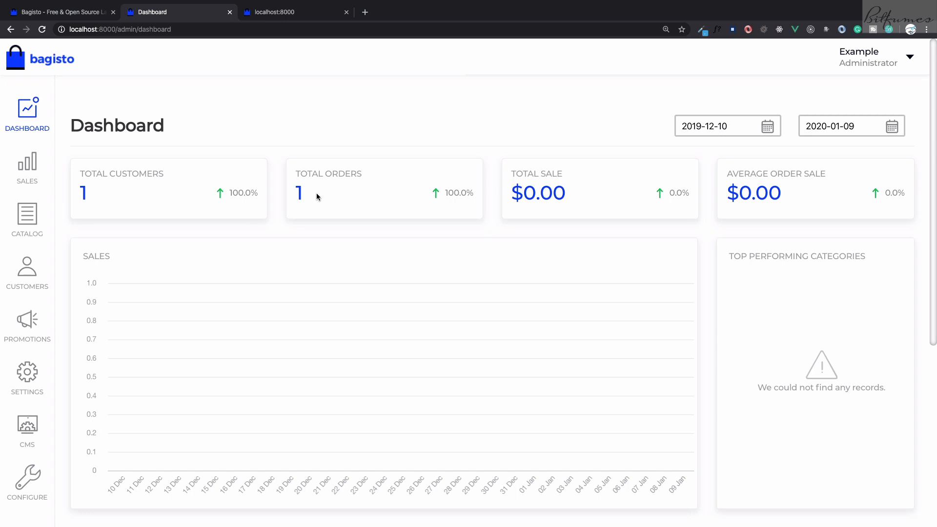
# Open the Iphone 11 pro product for editing and examine its available categories
pyautogui.click(28, 230)
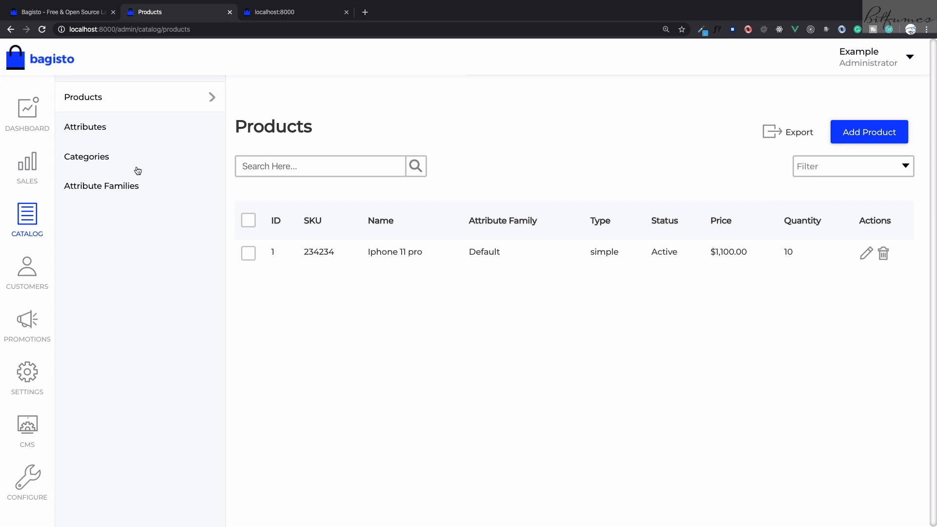
pyautogui.click(864, 253)
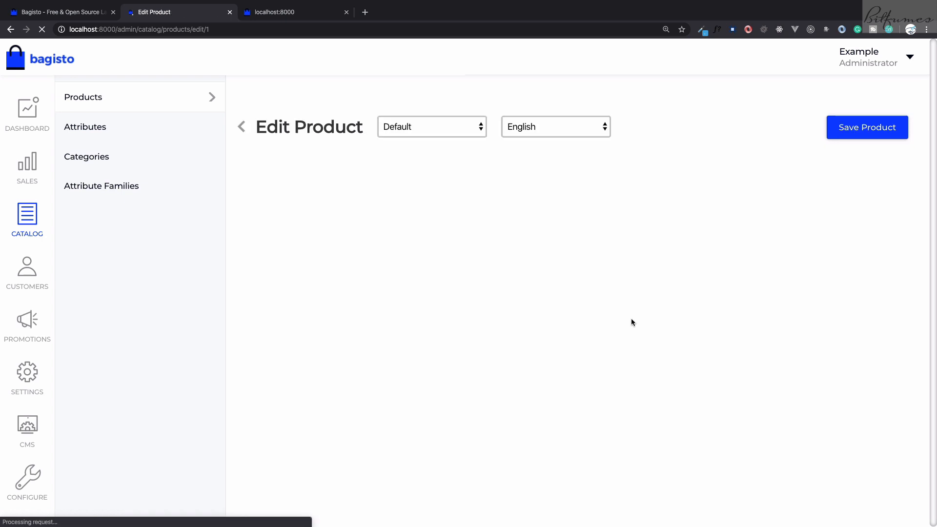
pyautogui.scroll(-15, 619, 342)
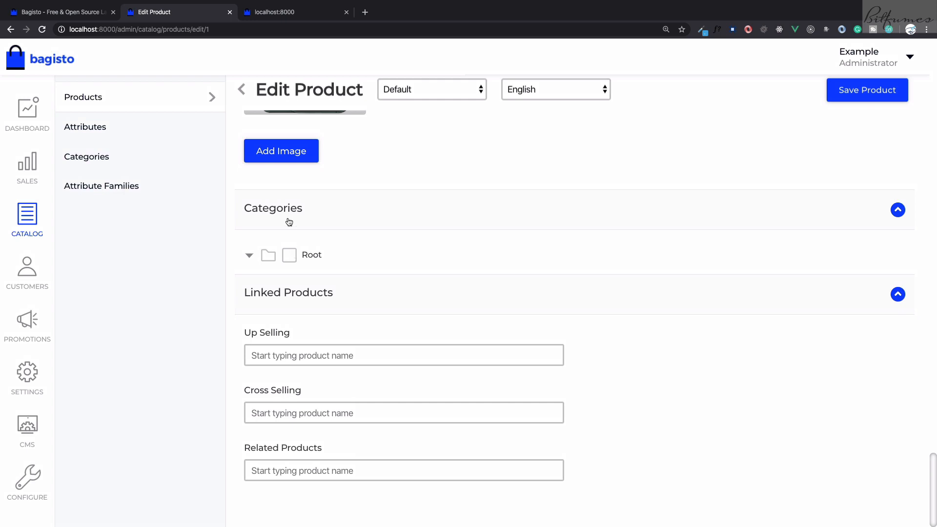
pyautogui.scroll(2, 288, 219)
# Start a new catalog category and name it Iphone
pyautogui.click(113, 156)
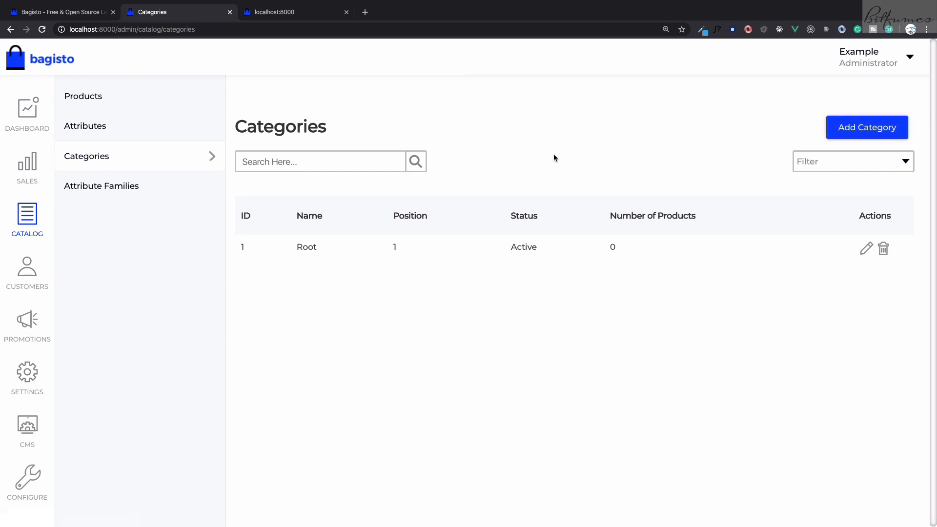
pyautogui.click(847, 130)
pyautogui.click(467, 229)
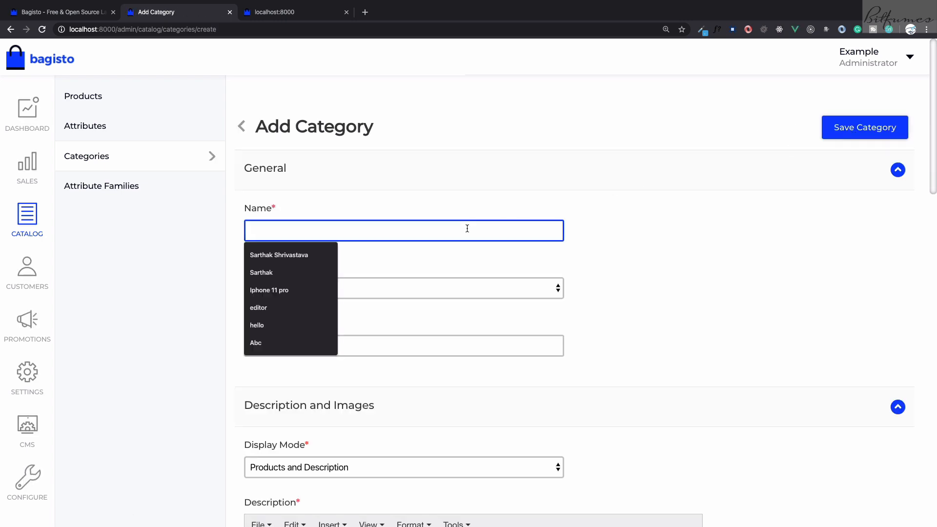
pyautogui.write('Ip')
pyautogui.press('Down')
pyautogui.press('Down')
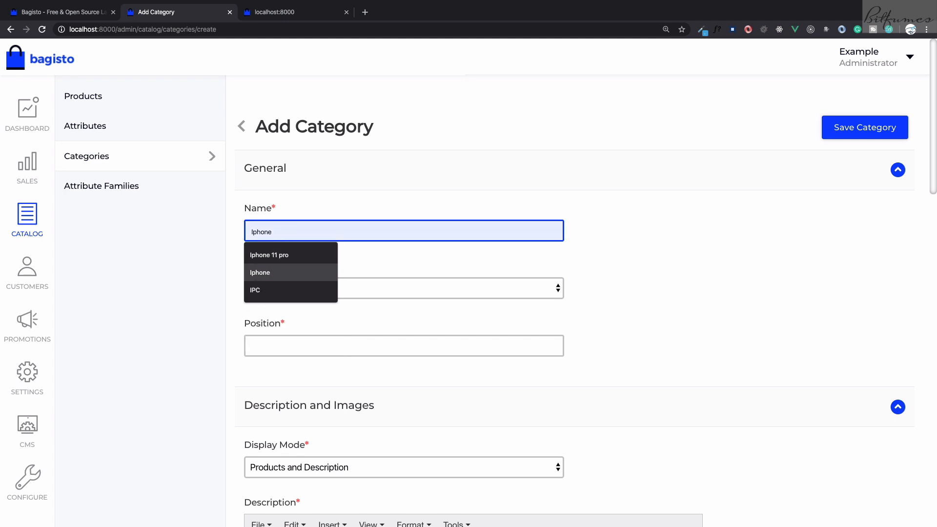
pyautogui.press('Return')
# Set the new category's position to 1
pyautogui.scroll(-1, 361, 303)
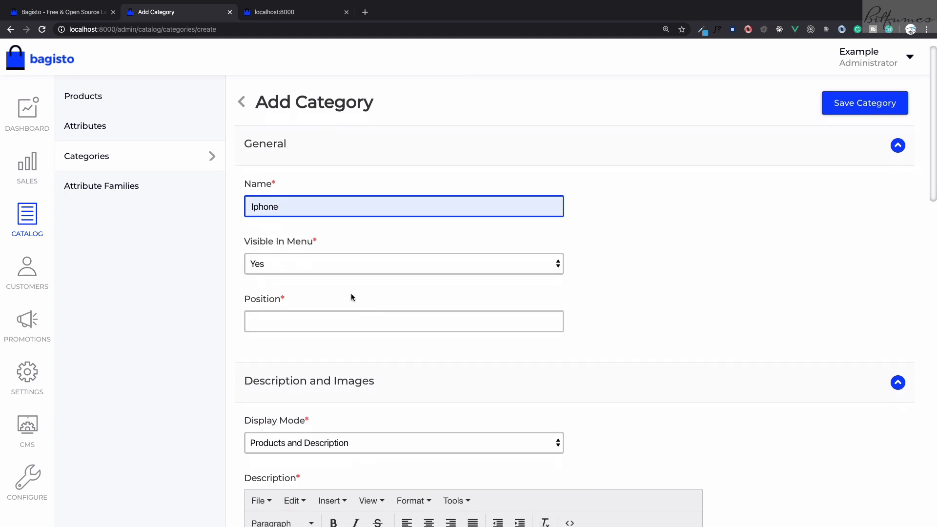
pyautogui.click(293, 328)
pyautogui.write('1')
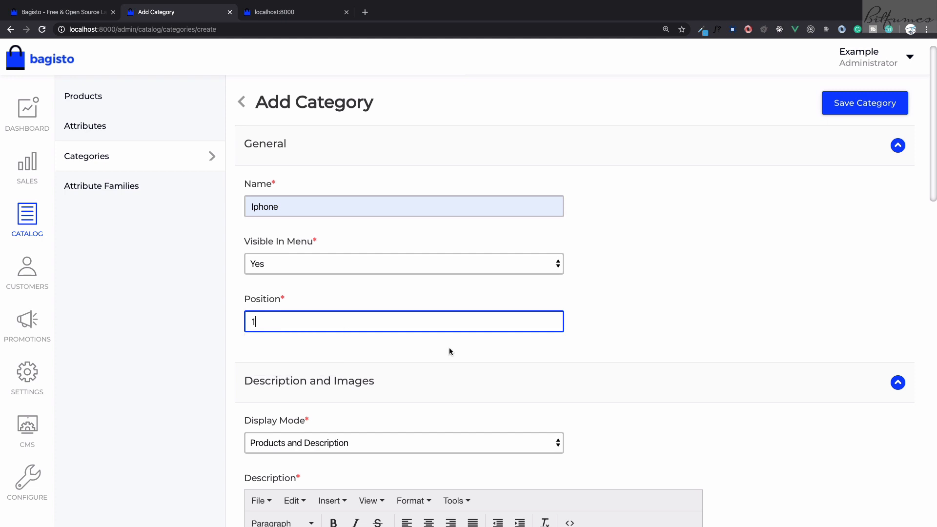
pyautogui.click(569, 360)
# Write "Here come IPHONES" as the category's description
pyautogui.scroll(-3, 567, 356)
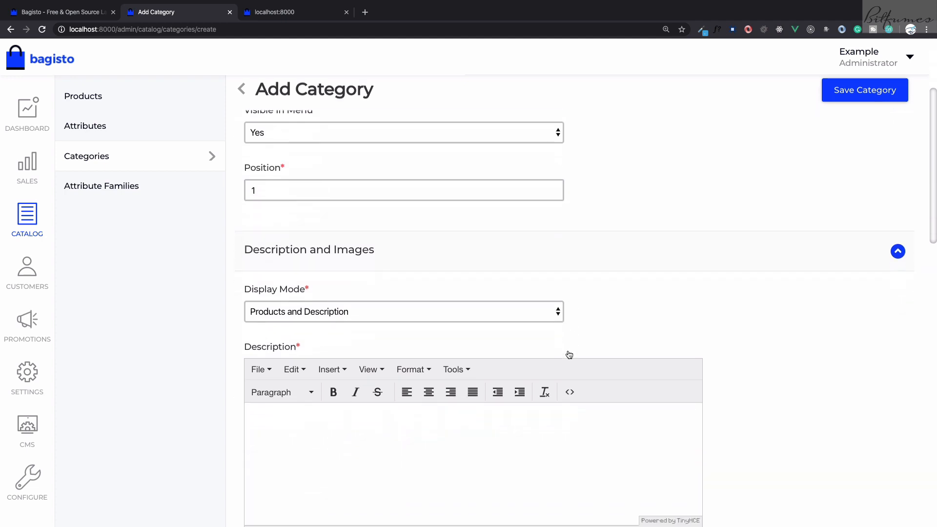
pyautogui.scroll(-1, 567, 350)
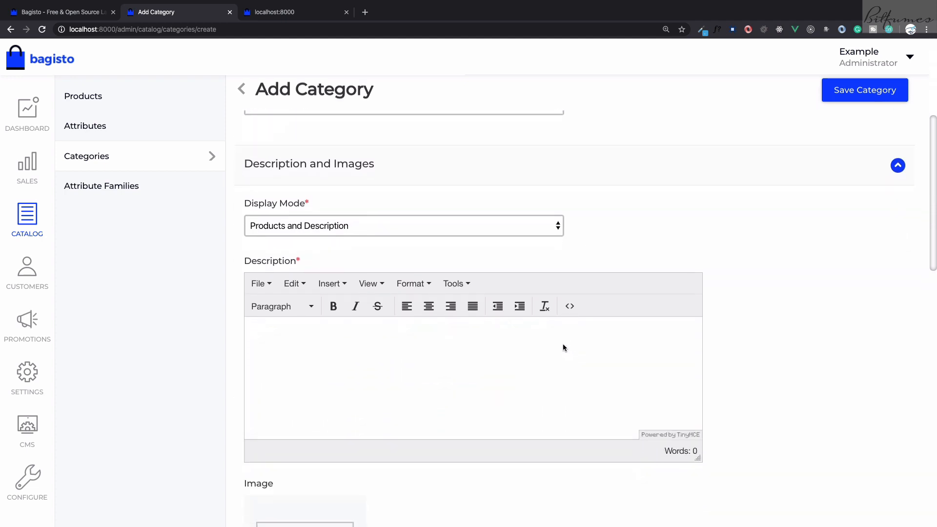
pyautogui.click(390, 348)
pyautogui.write('P')
pyautogui.press('BackSpace')
pyautogui.write('Here come i')
pyautogui.press('BackSpace')
pyautogui.write('IPOHONES')
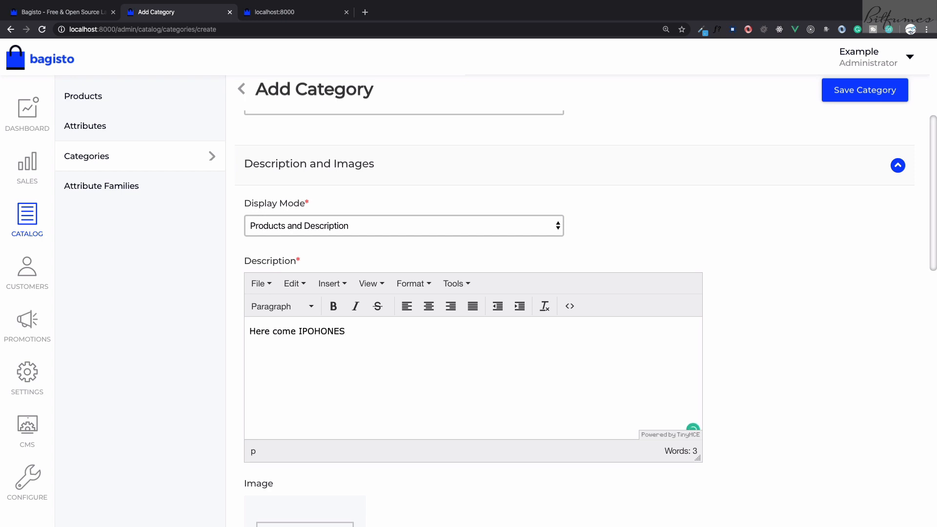
pyautogui.press('BackSpace')
pyautogui.press('Right')
pyautogui.scroll(-3, 393, 337)
pyautogui.scroll(-1, 315, 381)
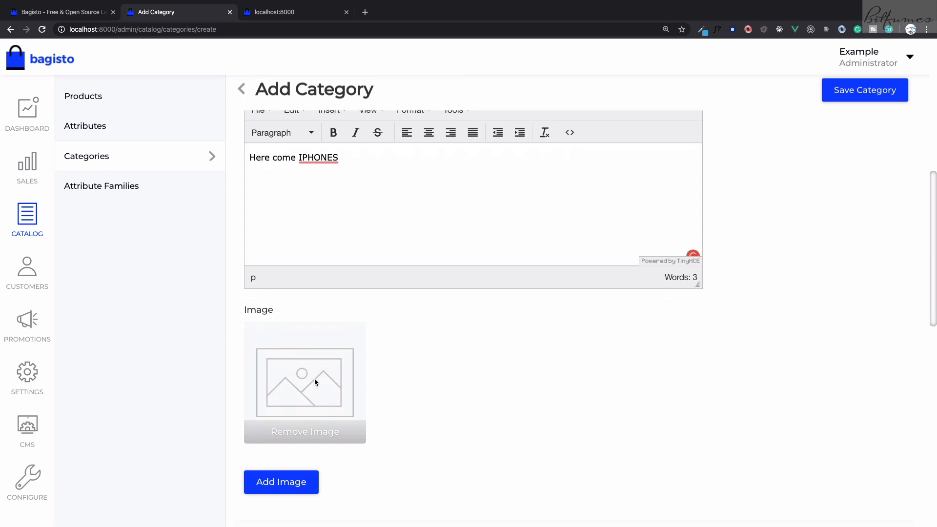
pyautogui.click(314, 380)
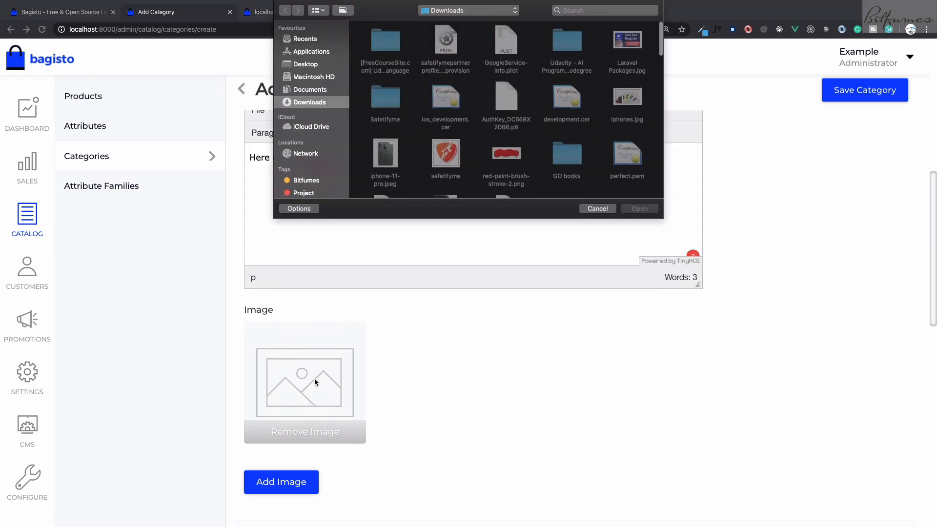
pyautogui.click(305, 39)
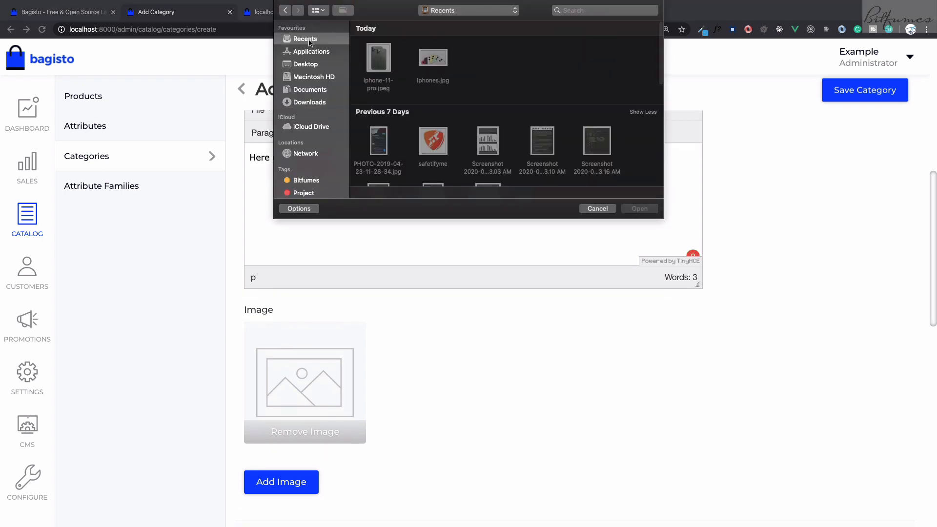
pyautogui.doubleClick(436, 58)
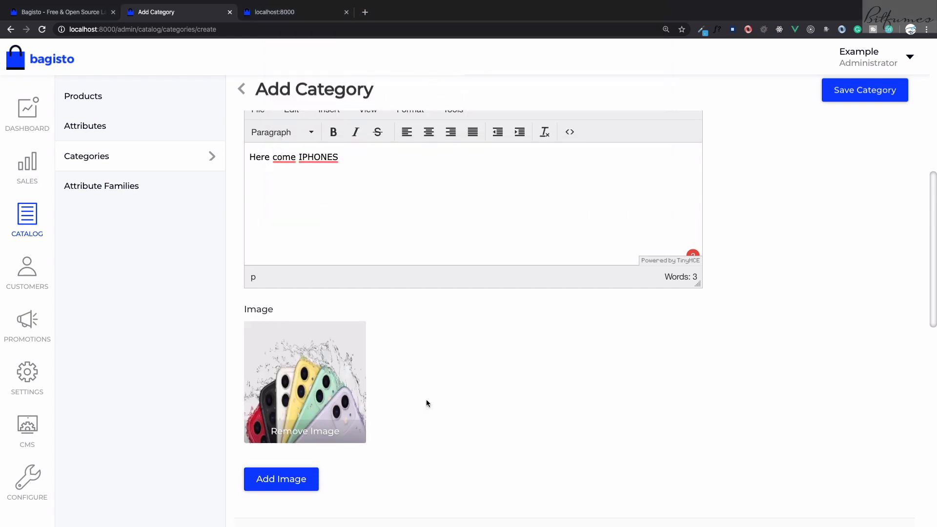
pyautogui.scroll(-2, 426, 399)
pyautogui.click(291, 442)
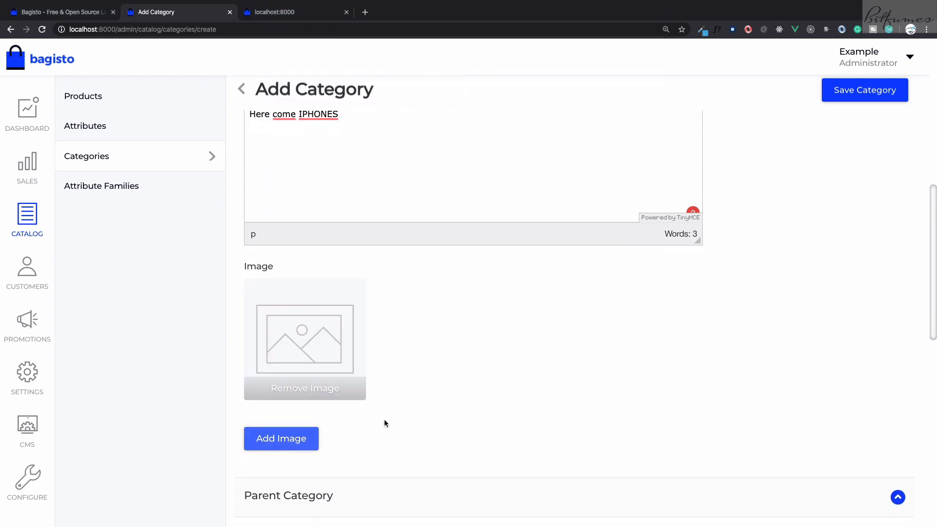
# Upload iphones.jpg as the category image and choose Root as the parent category
pyautogui.click(335, 375)
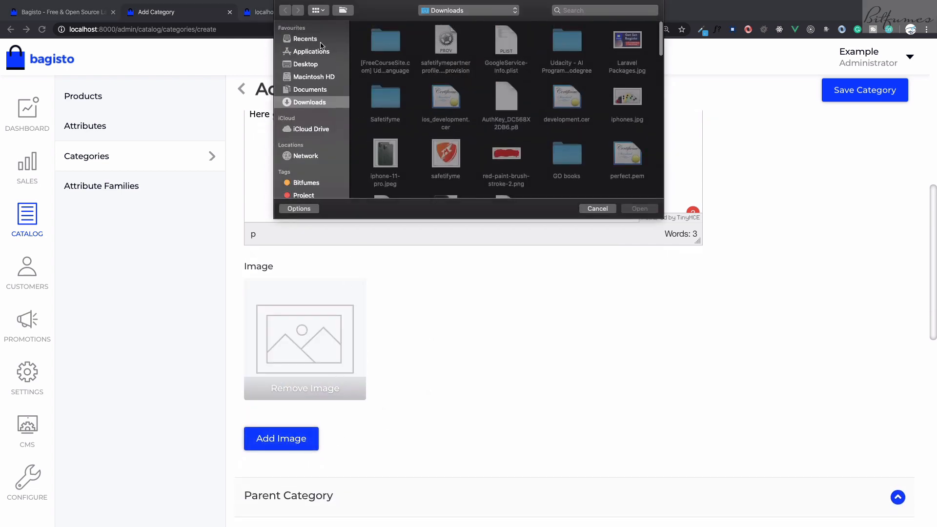
pyautogui.doubleClick(433, 57)
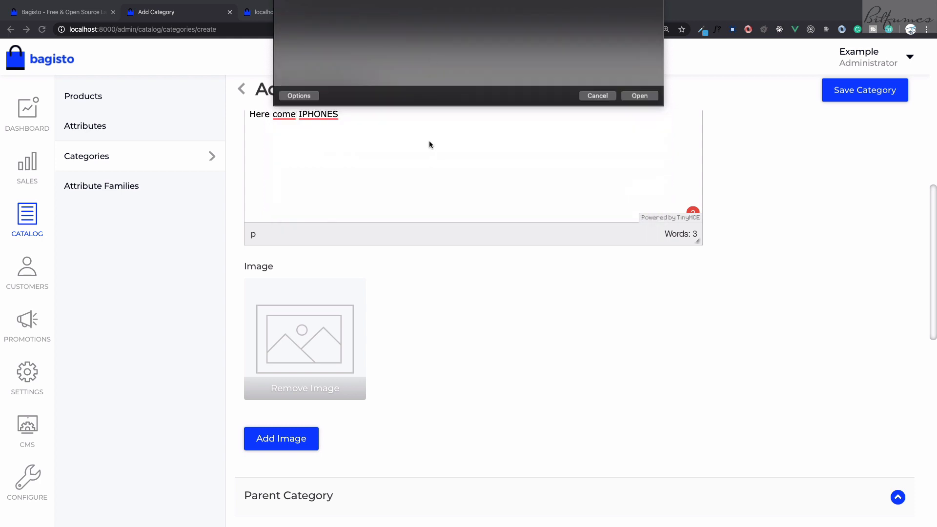
pyautogui.scroll(-3, 363, 410)
pyautogui.scroll(-5, 363, 407)
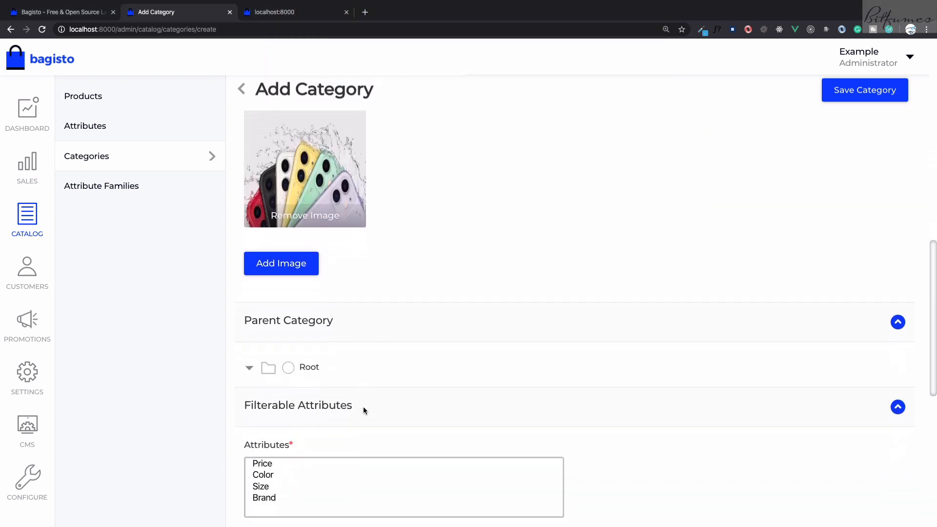
pyautogui.click(289, 364)
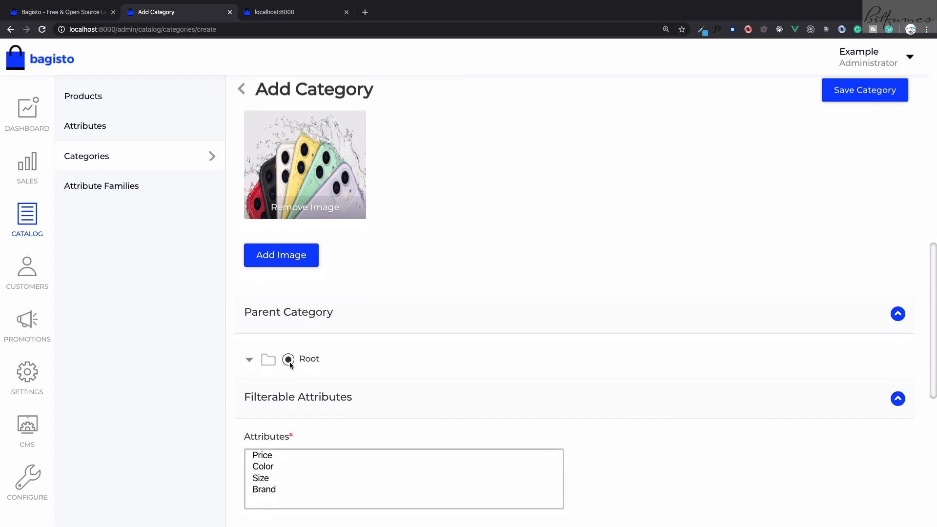
# Check the category menu area on the storefront page and return to the category form
pyautogui.hotkey('ctrl', 'Tab')
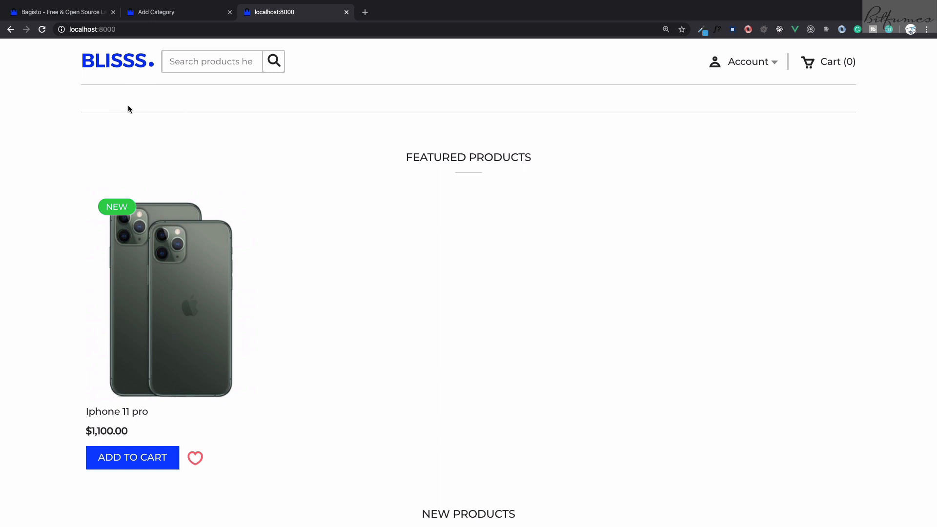
pyautogui.hotkey('ctrl', 'shift', 'Tab')
# Select Price as the filterable attribute and set the category's slug to iphone
pyautogui.scroll(-2, 293, 352)
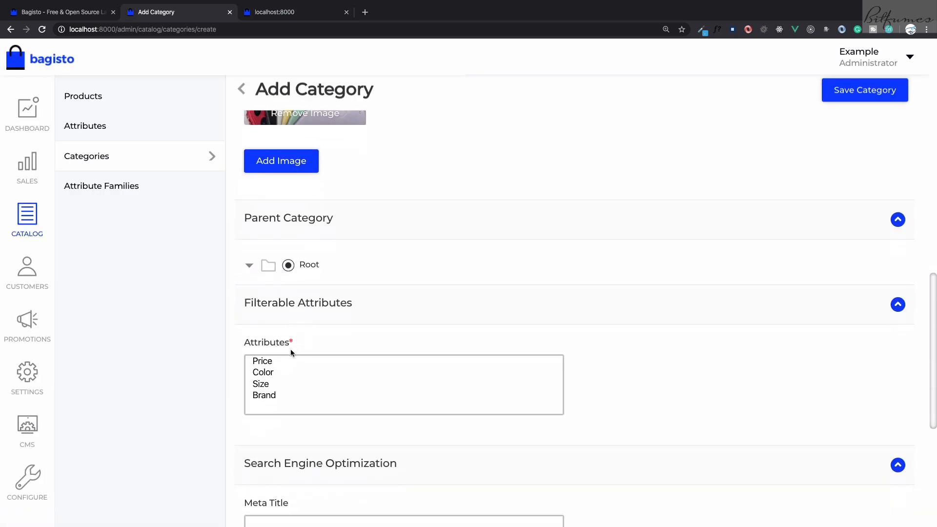
pyautogui.click(270, 363)
pyautogui.scroll(-4, 270, 364)
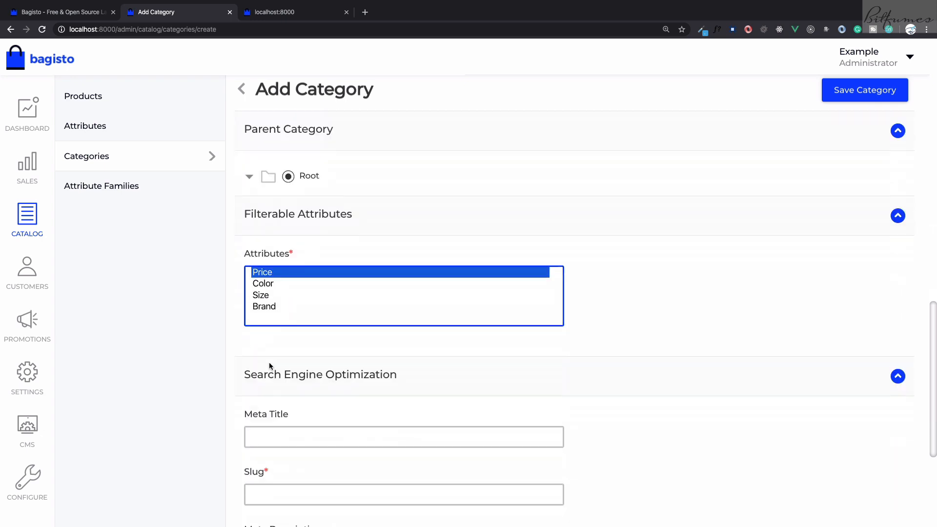
pyautogui.click(271, 385)
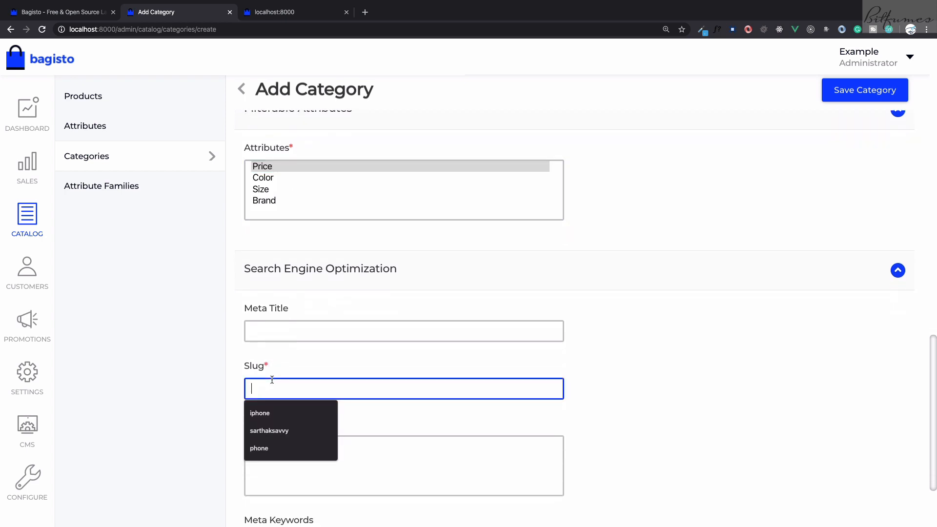
pyautogui.click(259, 413)
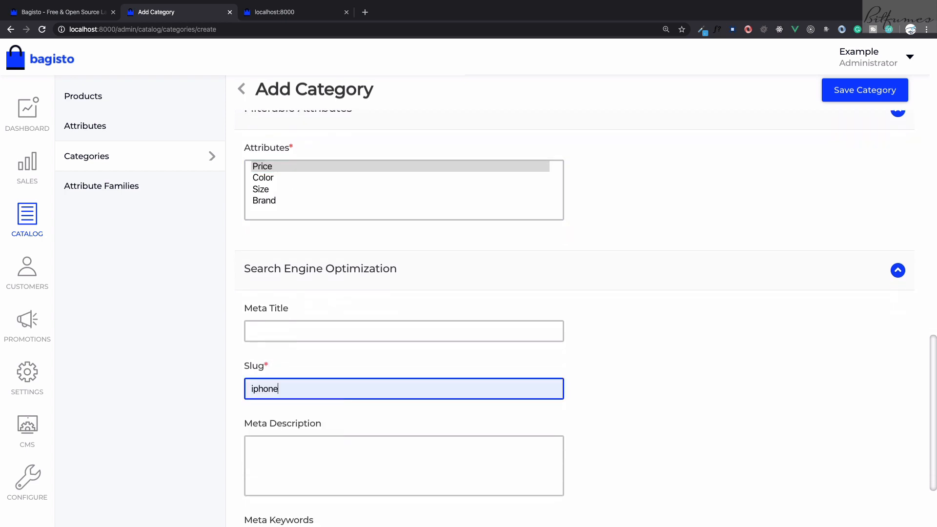
pyautogui.click(626, 402)
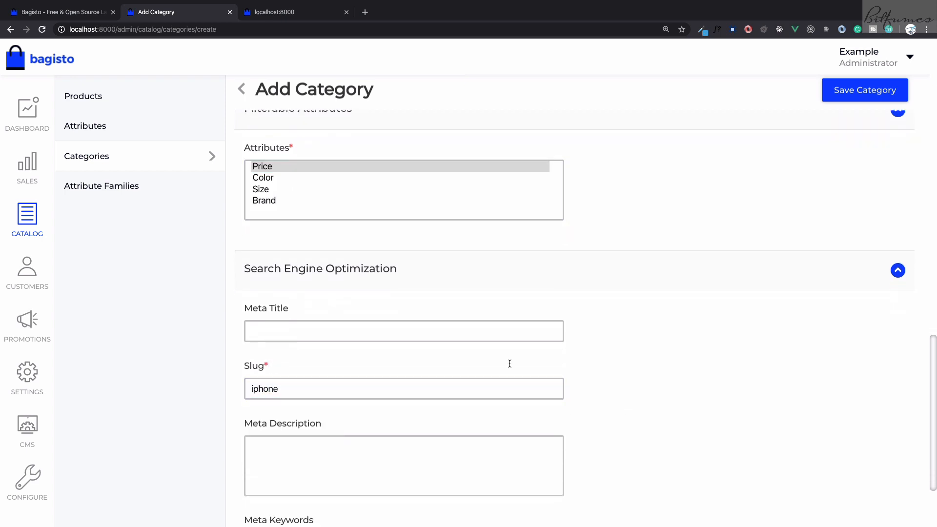
# Review the category's slug, general settings, parent category and filterable attributes in the form
pyautogui.doubleClick(279, 388)
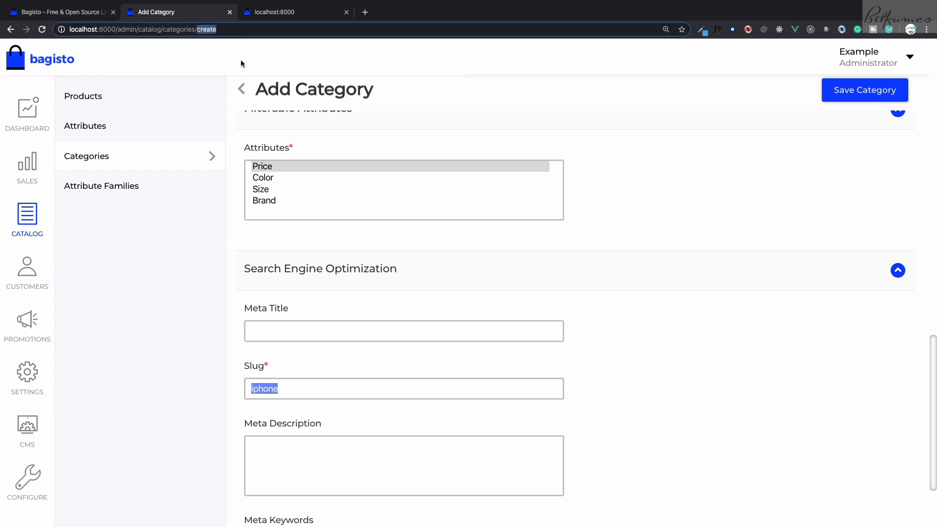
pyautogui.click(297, 391)
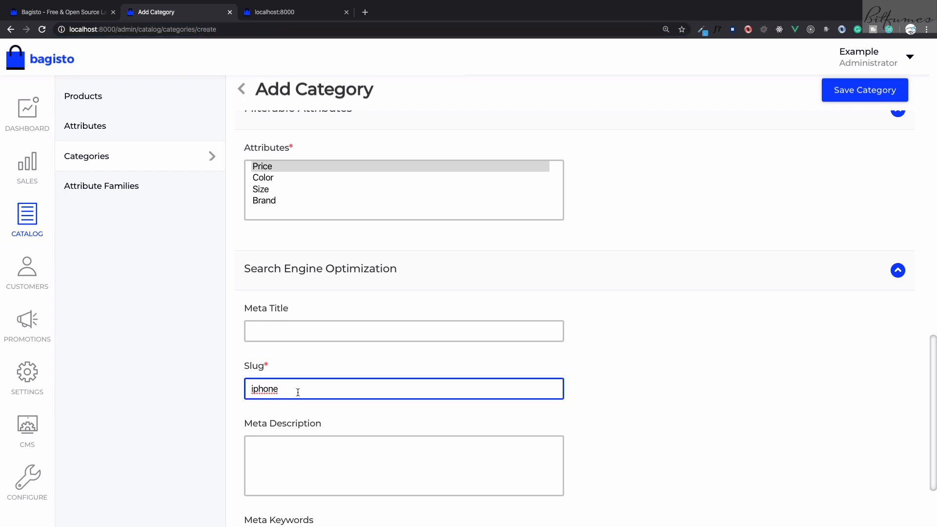
pyautogui.scroll(15, 298, 392)
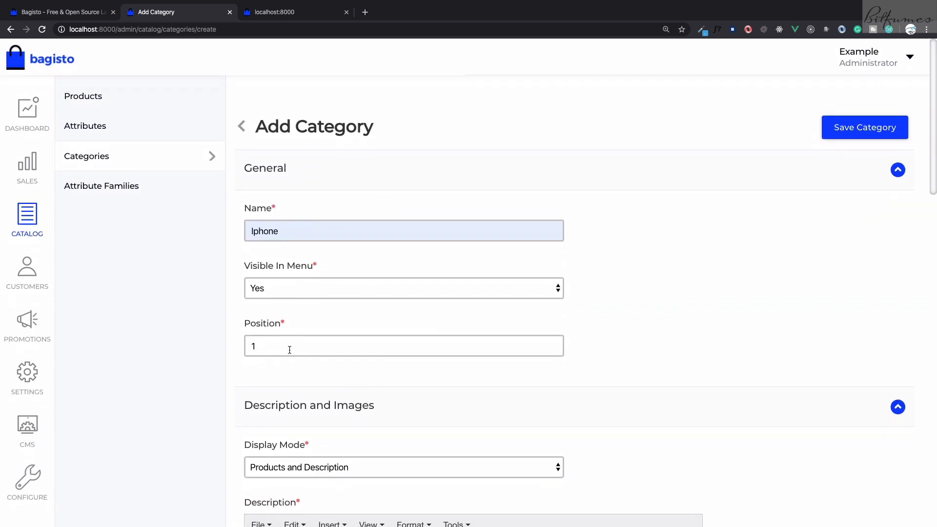
pyautogui.scroll(-9, 289, 349)
pyautogui.scroll(-6, 289, 352)
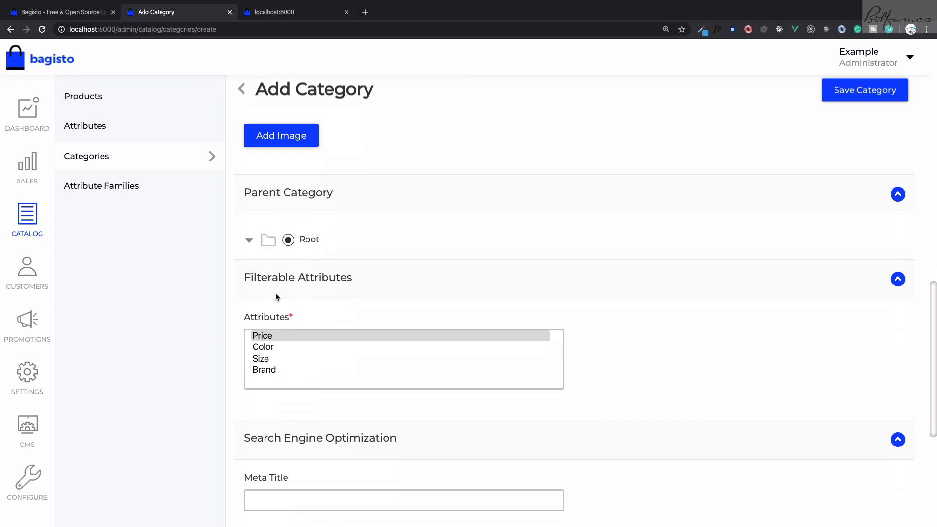
# Save the Iphone category, reload the storefront and open the Iphone category page to check it
pyautogui.click(866, 93)
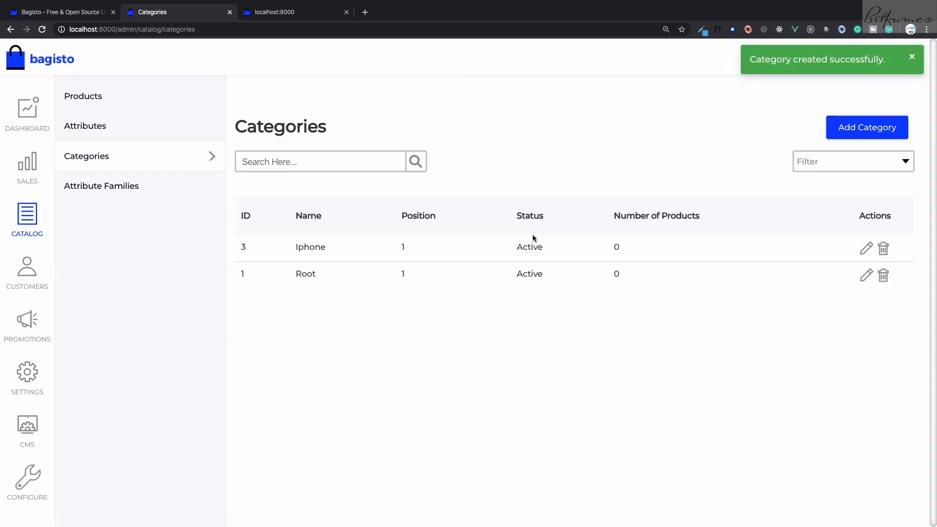
pyautogui.hotkey('ctrl', 'Tab')
pyautogui.press('super+r')
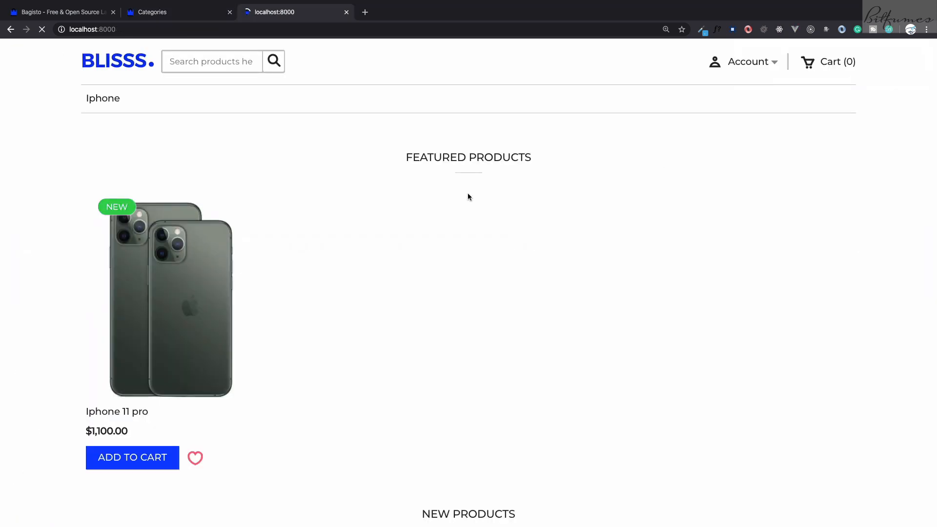
pyautogui.click(111, 105)
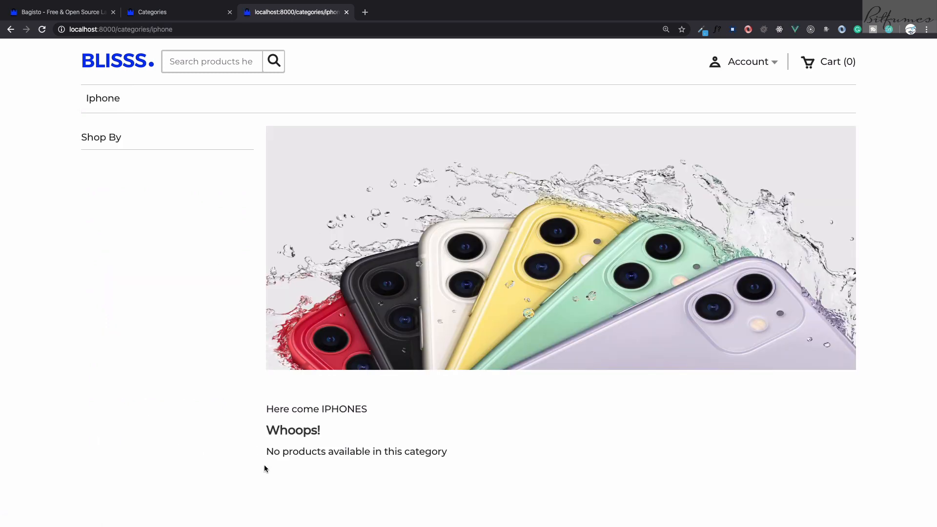
pyautogui.moveTo(264, 464); pyautogui.dragTo(431, 467)
# Assign the Iphone 11 pro product to the Iphone category in the admin catalog and save the product
pyautogui.hotkey('ctrl', 'shift', 'Tab')
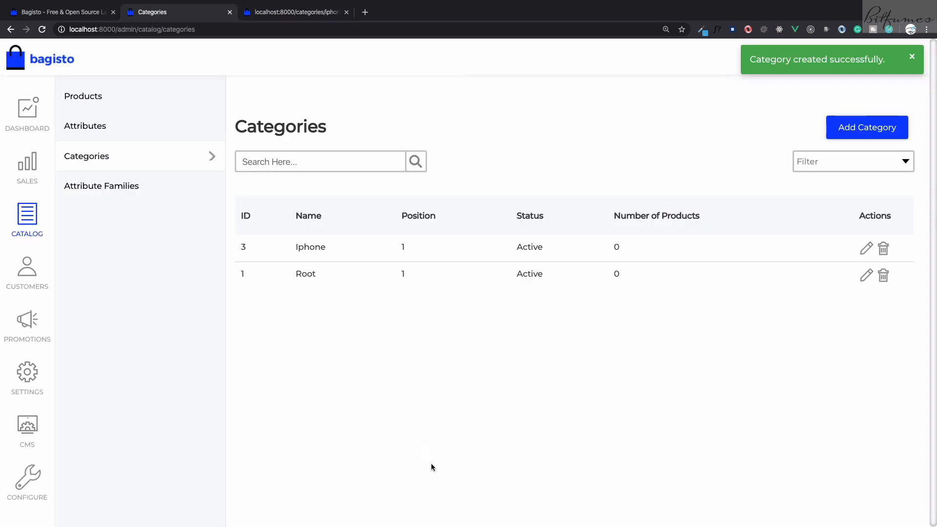
pyautogui.click(132, 101)
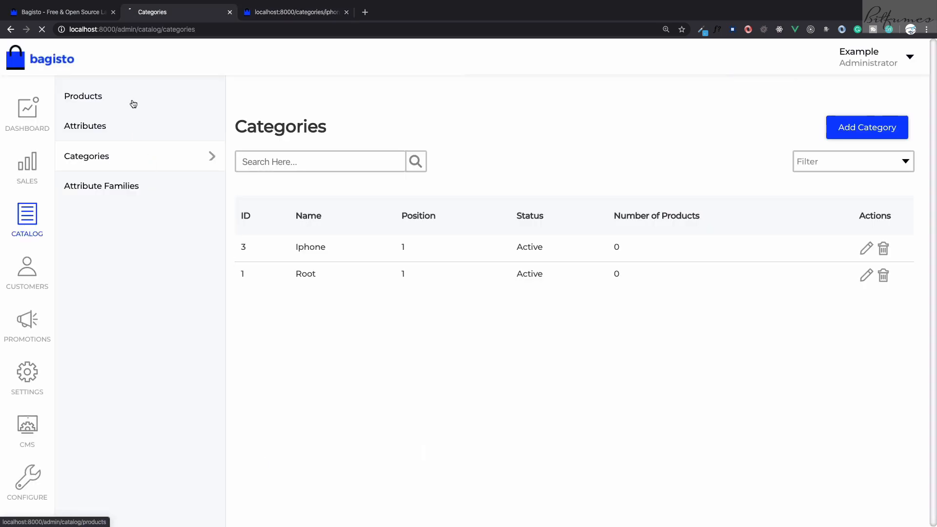
pyautogui.click(864, 253)
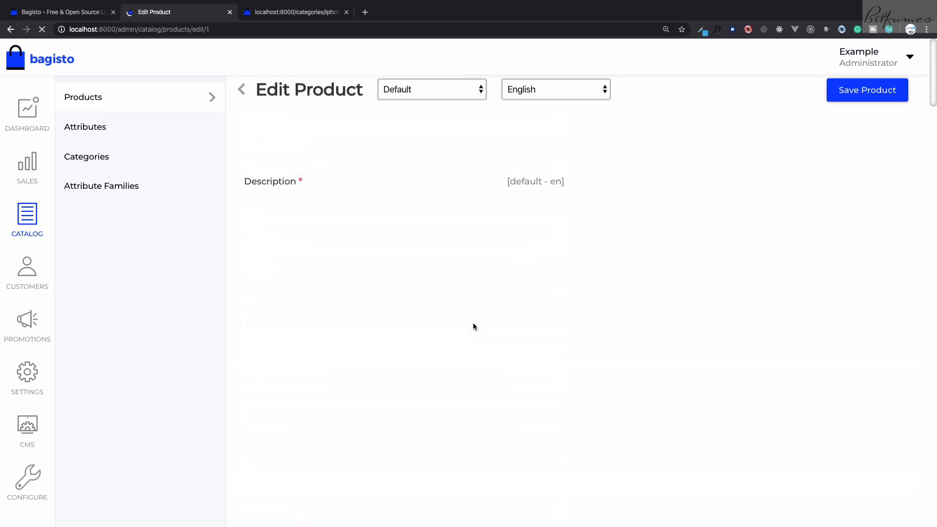
pyautogui.scroll(-10, 473, 323)
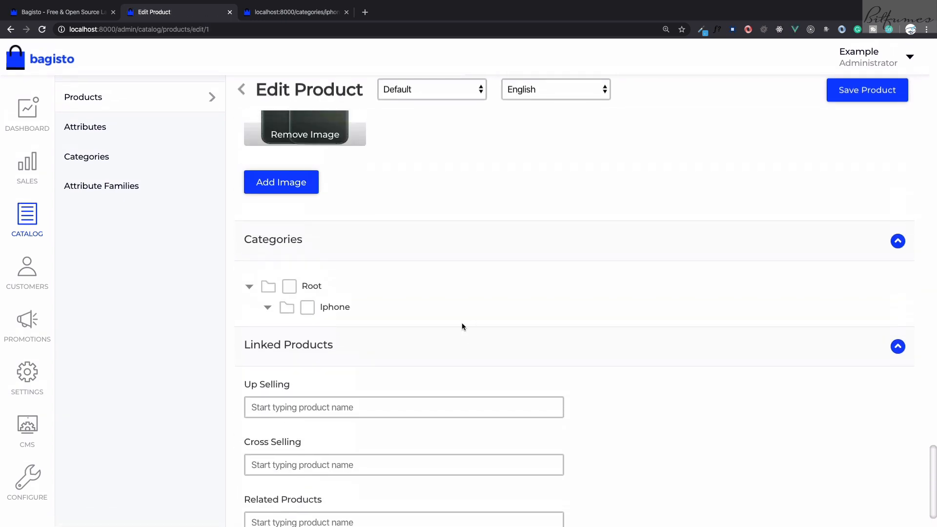
pyautogui.click(305, 309)
pyautogui.click(867, 92)
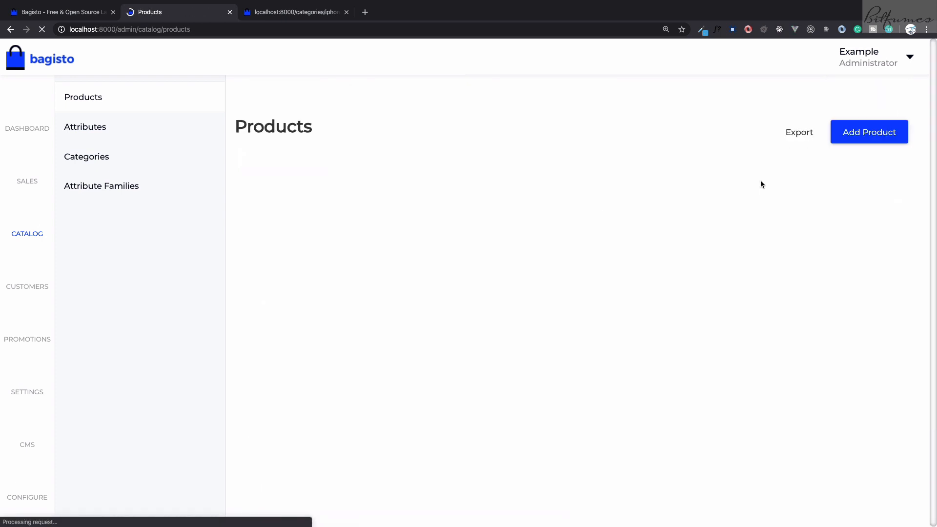
# Reload the storefront's Iphone category page and check its product listing and filter options
pyautogui.hotkey('ctrl', 'Tab')
pyautogui.press('super+r')
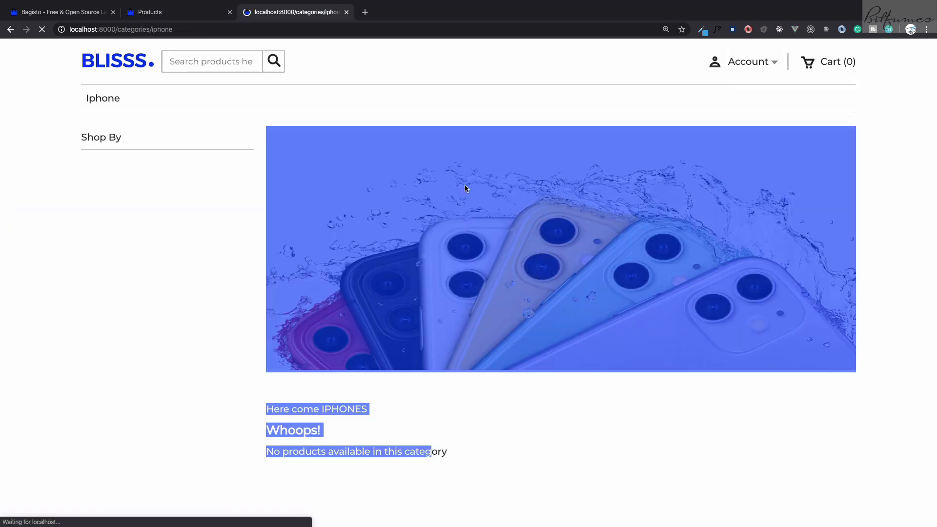
pyautogui.scroll(-6, 215, 318)
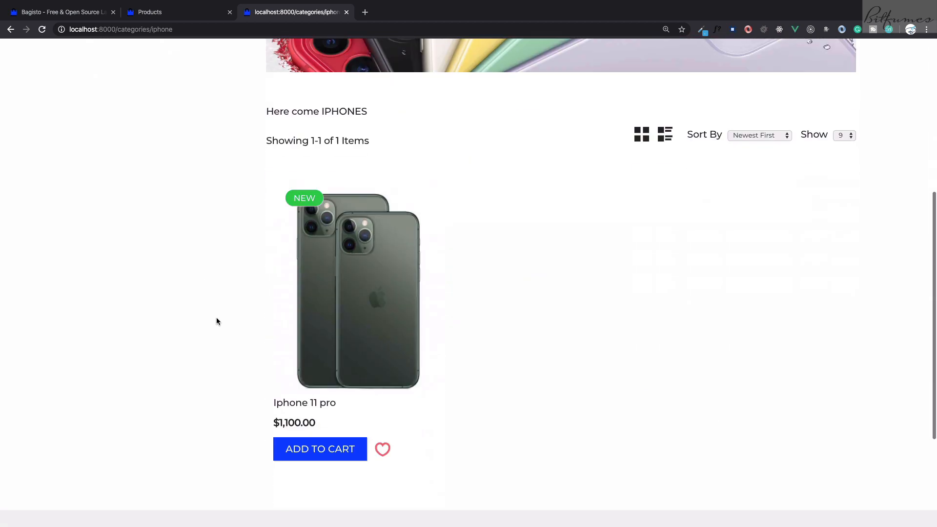
pyautogui.scroll(-3, 216, 321)
pyautogui.scroll(10, 236, 142)
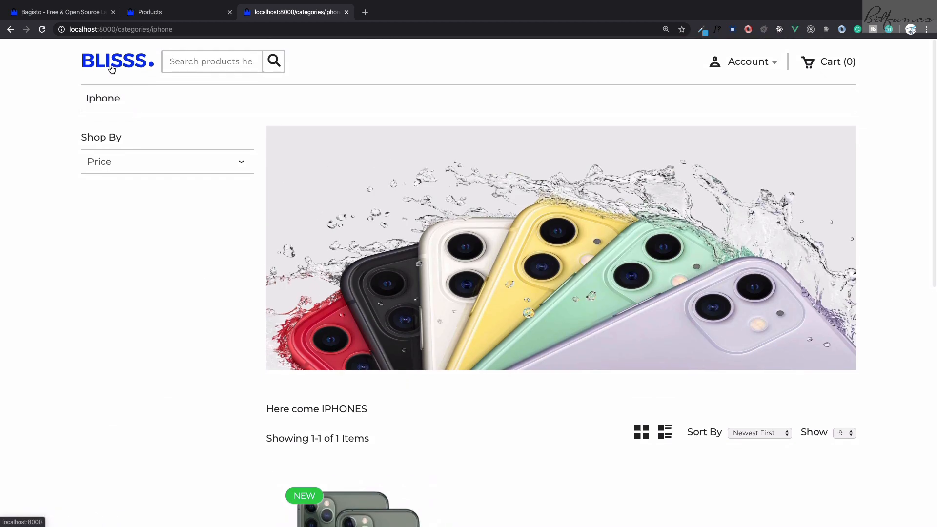
# Look over the Featured Products and New Products sections on the storefront home page, briefly visiting the Iphone category page
pyautogui.click(112, 69)
pyautogui.scroll(-5, 337, 235)
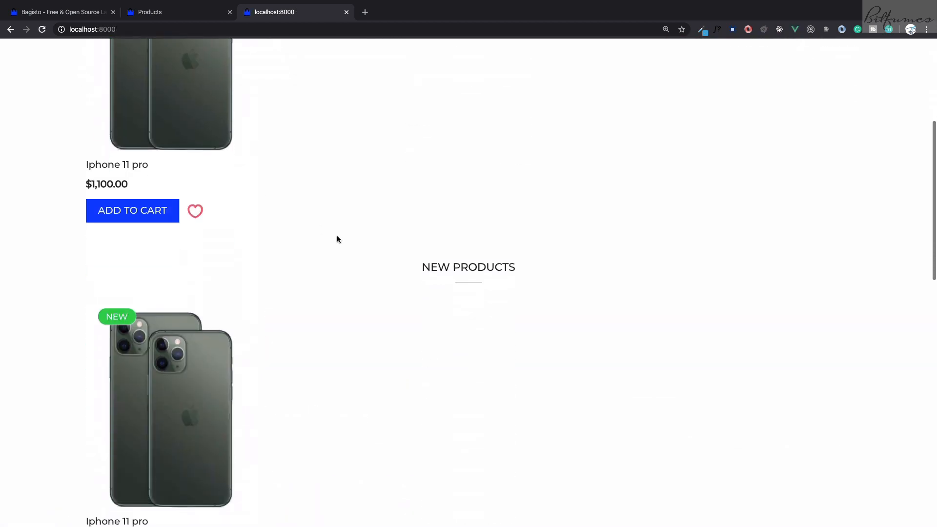
pyautogui.scroll(4, 336, 239)
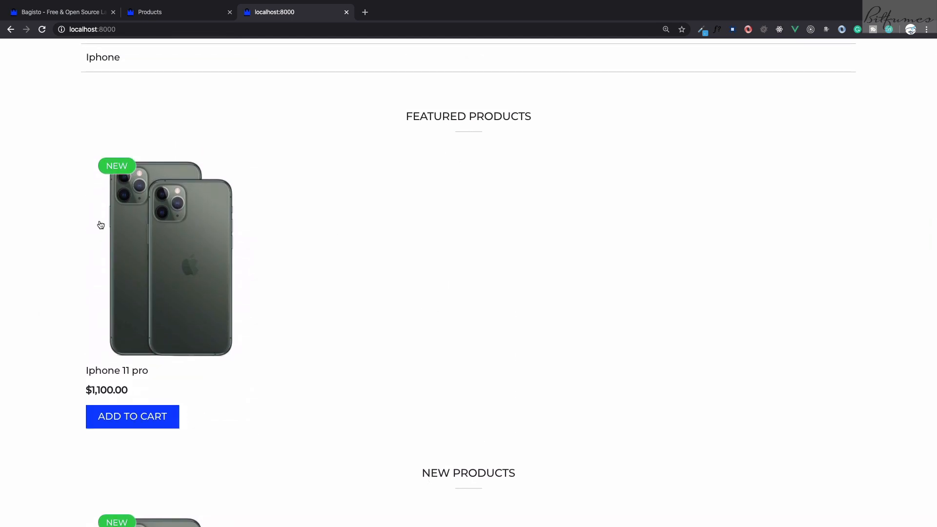
pyautogui.click(105, 67)
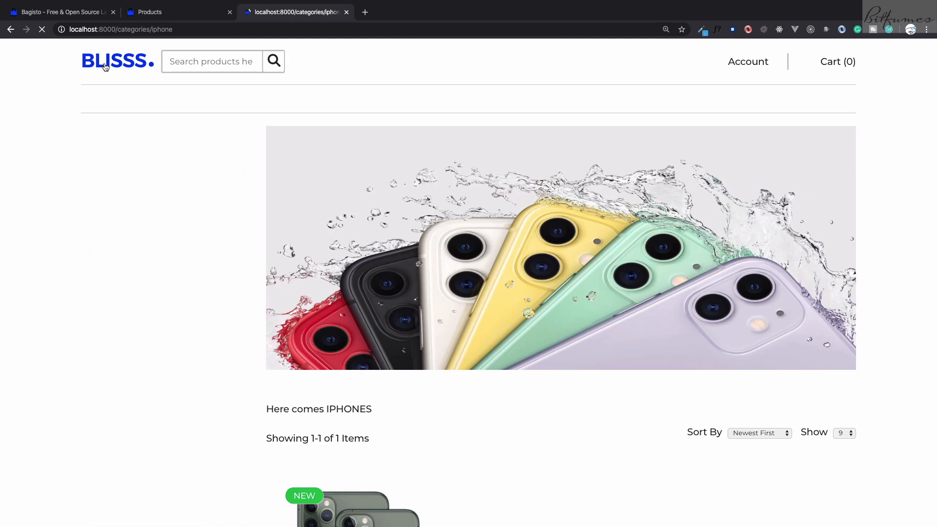
pyautogui.hscroll(-5, 88, 204)
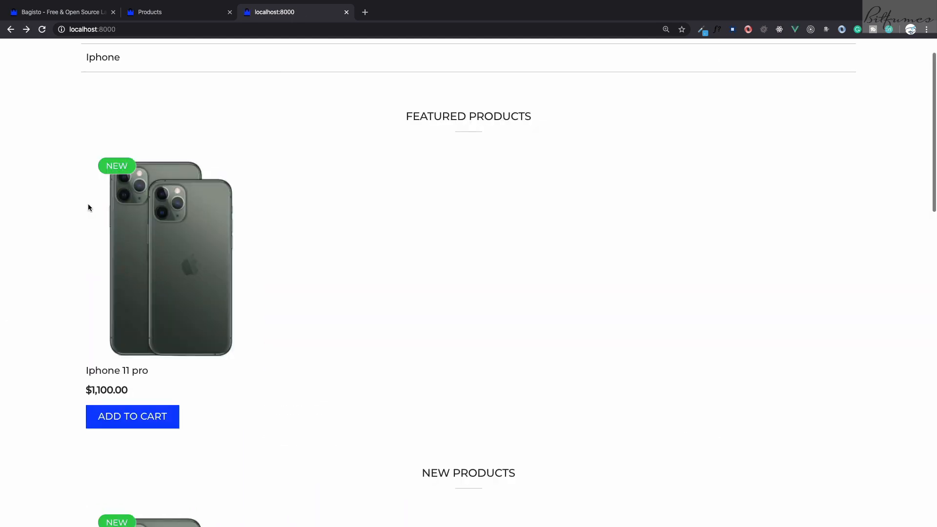
pyautogui.scroll(-3, 88, 203)
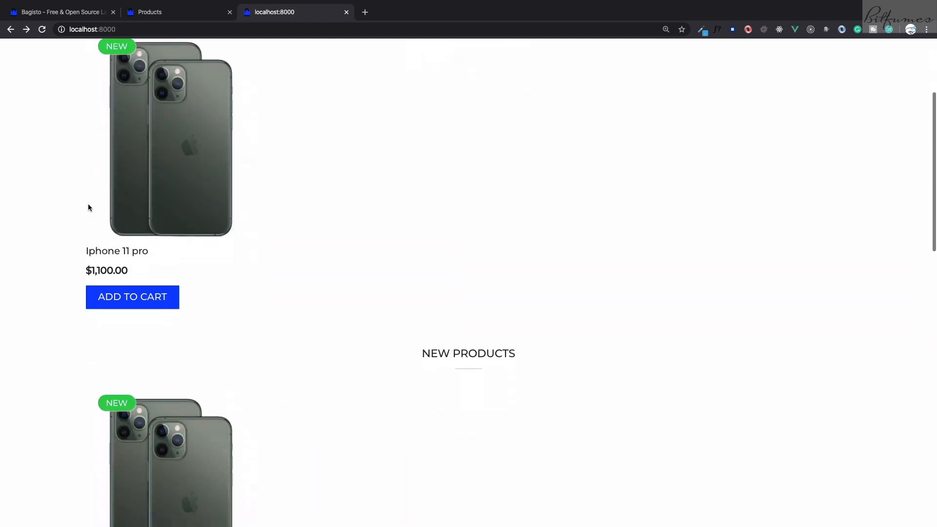
# Set New and Featured to No for the Iphone 11 pro product in the admin catalog and save it
pyautogui.hotkey('ctrl', 'shift', 'Tab')
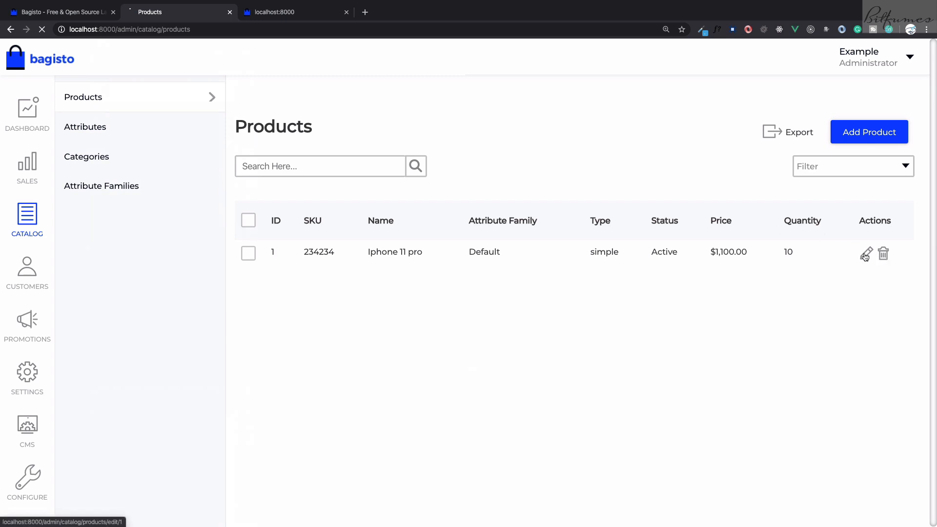
pyautogui.click(866, 253)
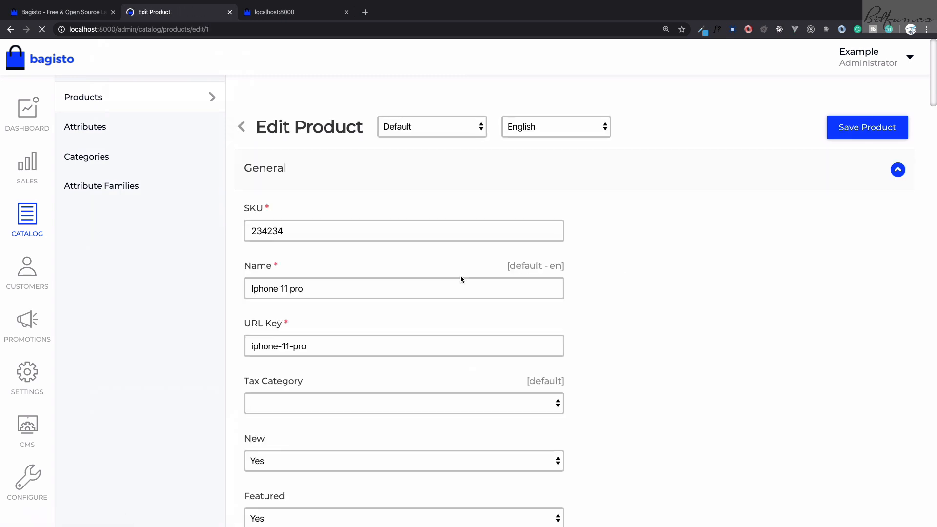
pyautogui.scroll(-6, 461, 275)
pyautogui.click(282, 151)
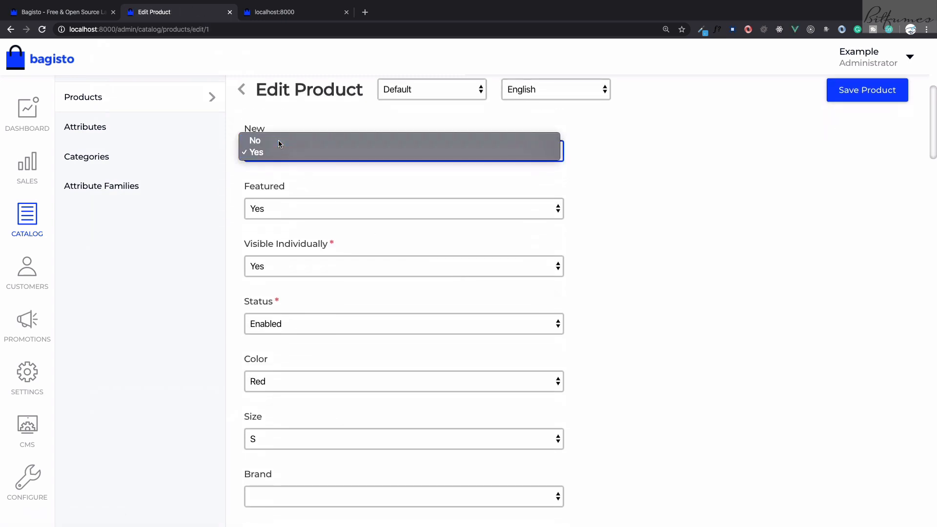
pyautogui.click(278, 140)
pyautogui.click(282, 203)
pyautogui.click(282, 209)
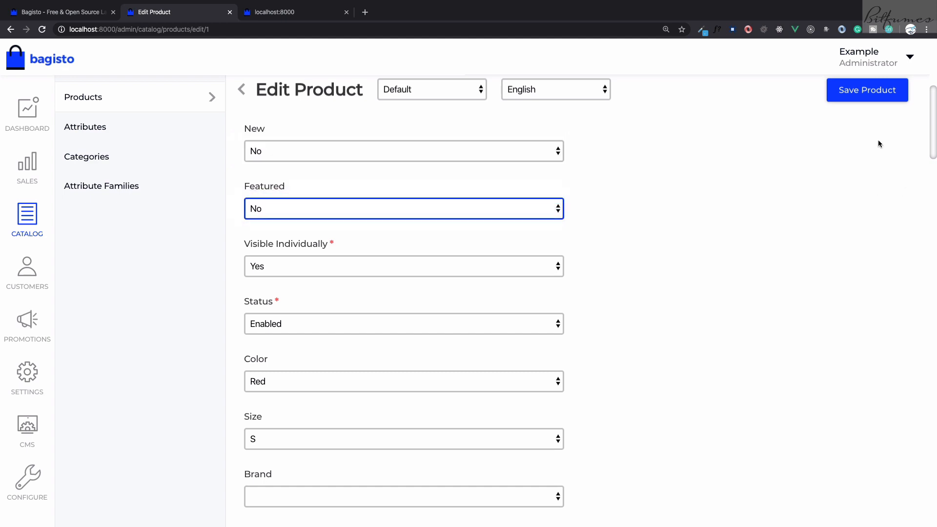
pyautogui.click(856, 92)
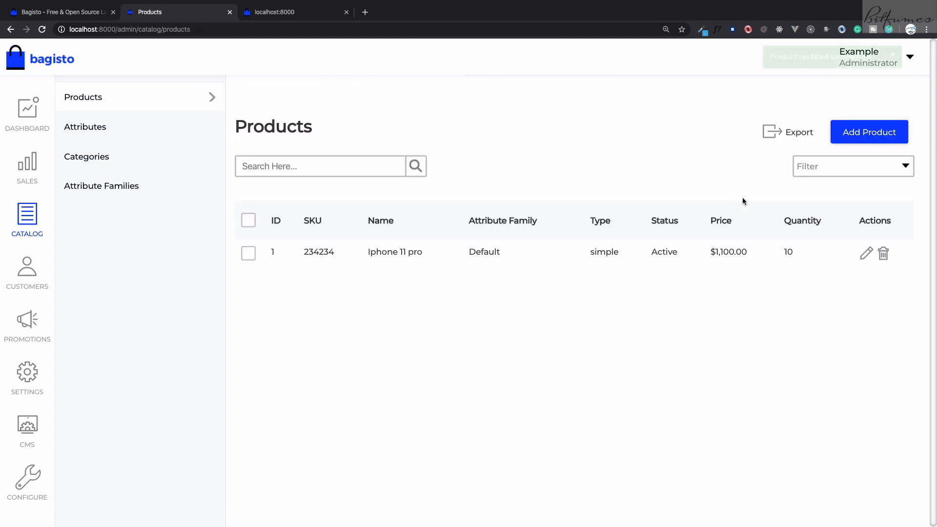
# Reload the storefront home page and open the Iphone category to check how the product is listed there
pyautogui.hotkey('ctrl', 'Tab')
pyautogui.hotkey('ctrl', 'r')
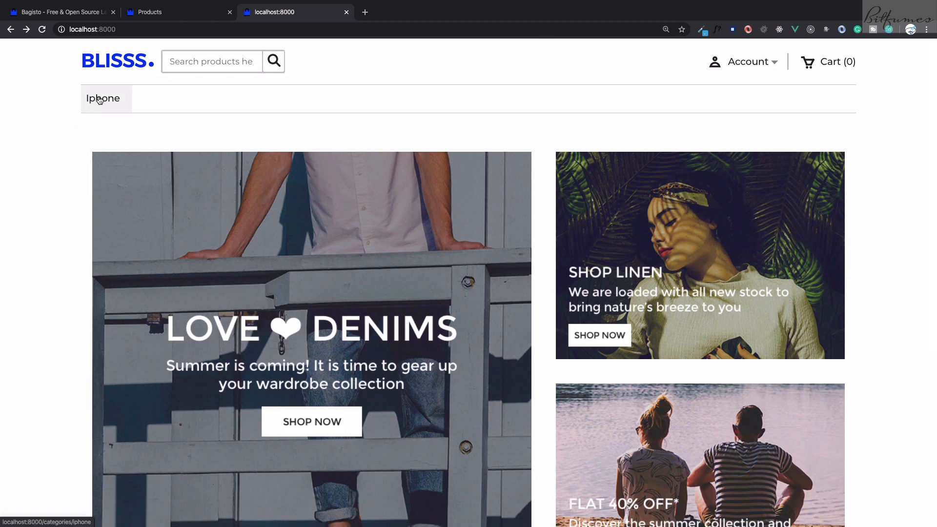
pyautogui.click(100, 100)
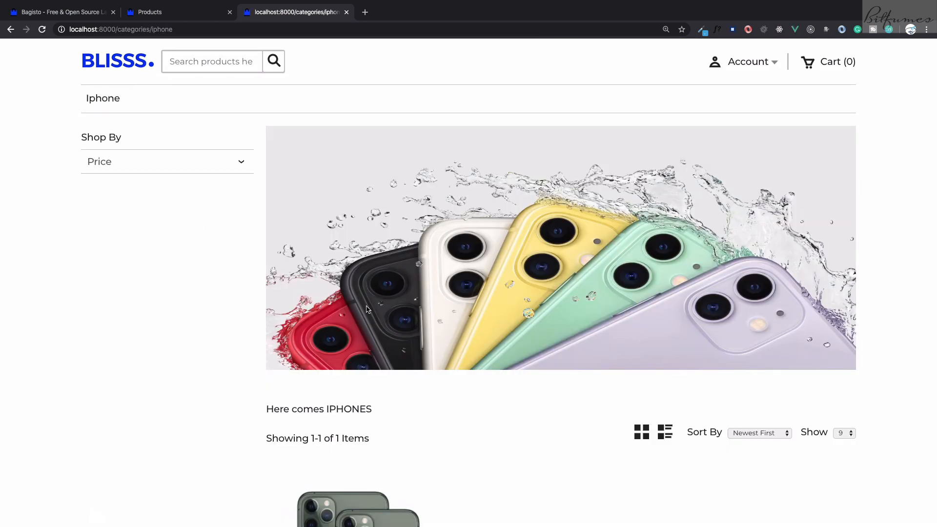
pyautogui.scroll(-2, 391, 355)
pyautogui.scroll(-2, 390, 354)
pyautogui.scroll(2, 236, 208)
pyautogui.scroll(-7, 425, 184)
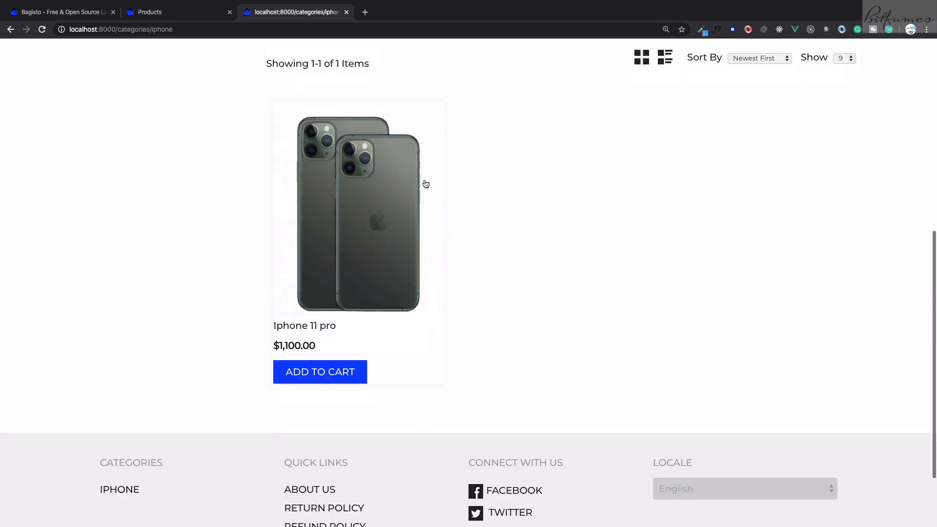
# View the Iphone 11 pro product page's description and specification, and return to the admin products list
pyautogui.click(425, 184)
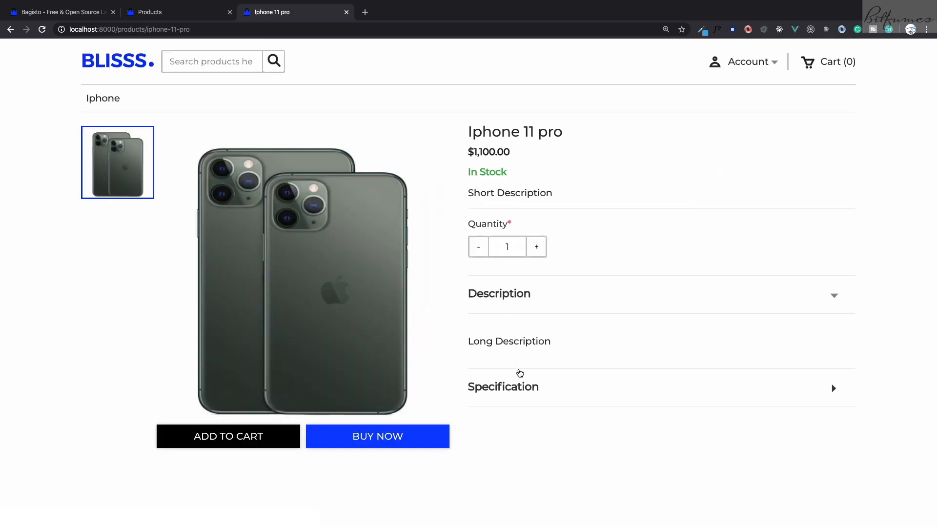
pyautogui.scroll(-3, 519, 380)
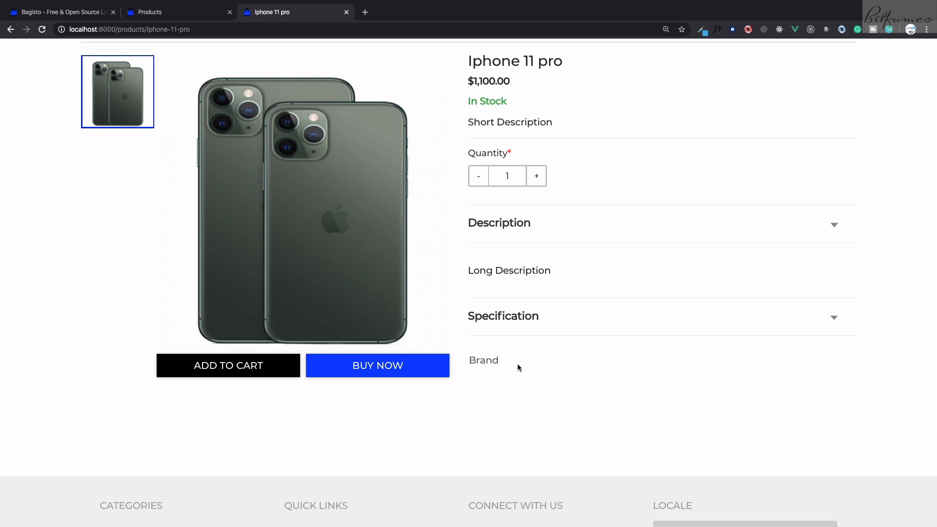
pyautogui.hotkey('ctrl', 'shift', 'Tab')
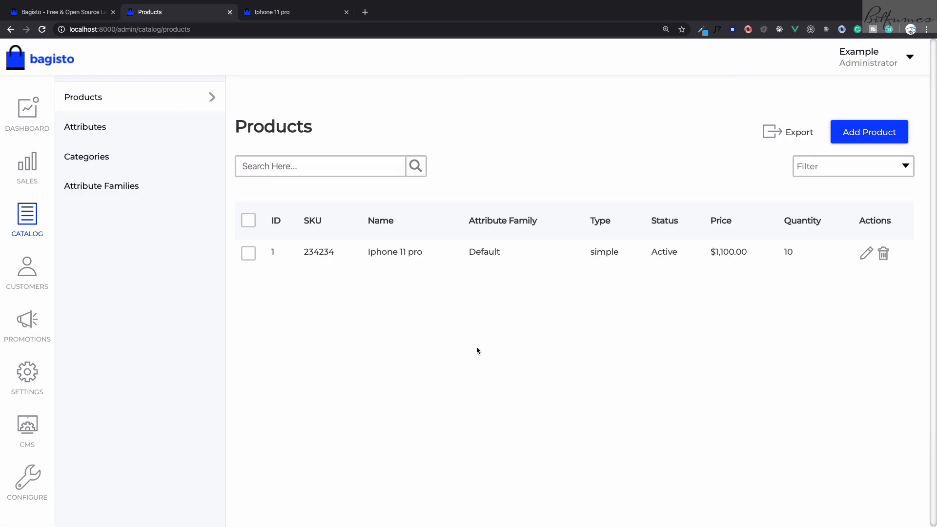
# Open the attribute families list and check the Iphone 11 pro's attribute family in a separate products tab
pyautogui.click(160, 200)
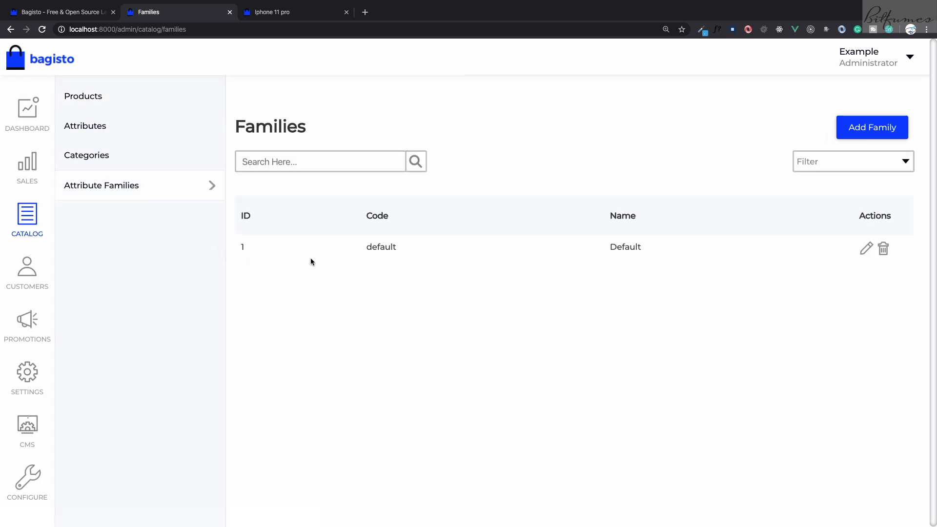
pyautogui.keyDown('super'); pyautogui.click(105, 100); pyautogui.keyUp('super')
pyautogui.hotkey('ctrl', 'Tab')
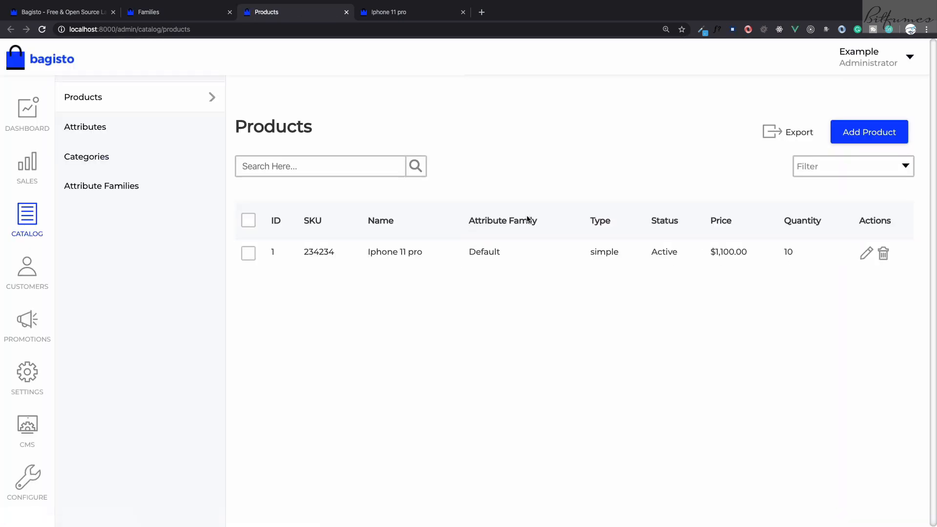
pyautogui.doubleClick(492, 252)
pyautogui.click(504, 291)
pyautogui.hotkey('ctrl', 'shift', 'Tab')
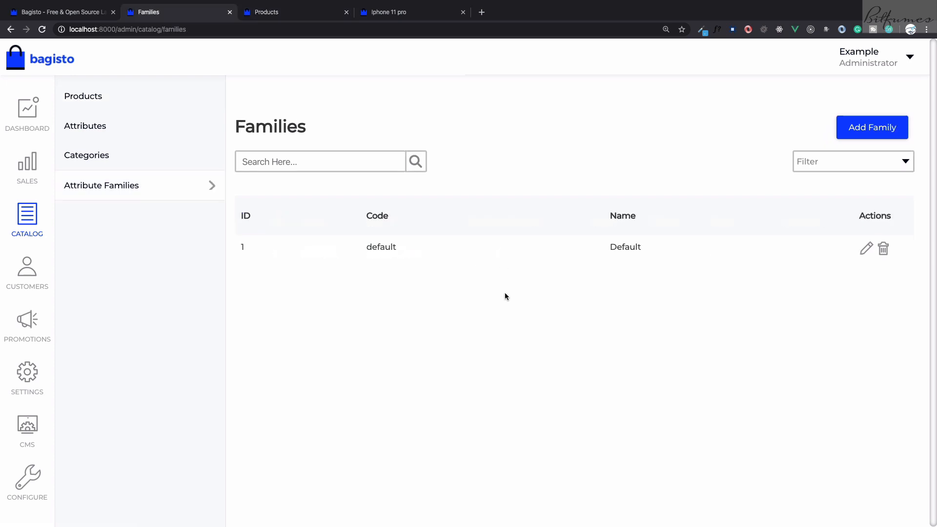
# Open the Default attribute family for editing and review its name, groups and the attributes in each group
pyautogui.click(866, 250)
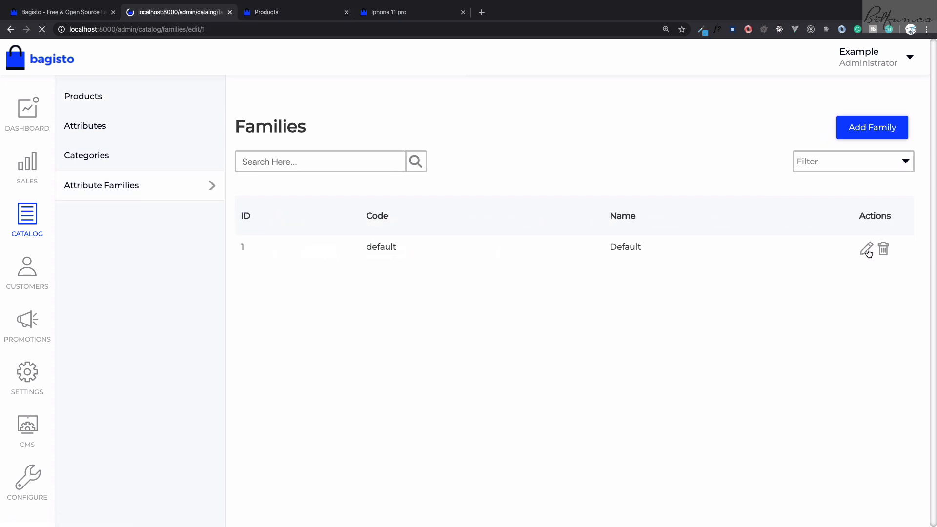
pyautogui.scroll(-1, 655, 283)
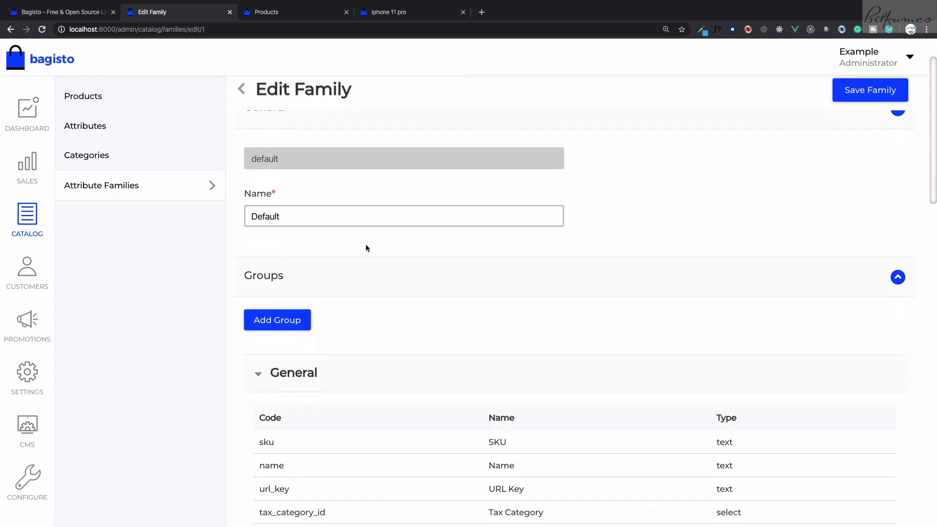
pyautogui.moveTo(296, 217); pyautogui.dragTo(226, 215)
pyautogui.click(482, 247)
pyautogui.scroll(-2, 482, 247)
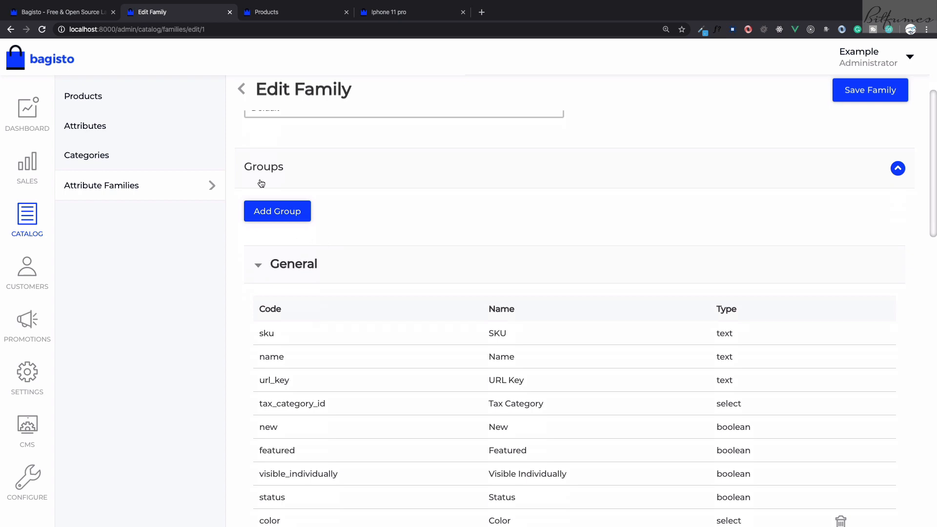
pyautogui.scroll(-1, 347, 289)
pyautogui.scroll(-6, 347, 290)
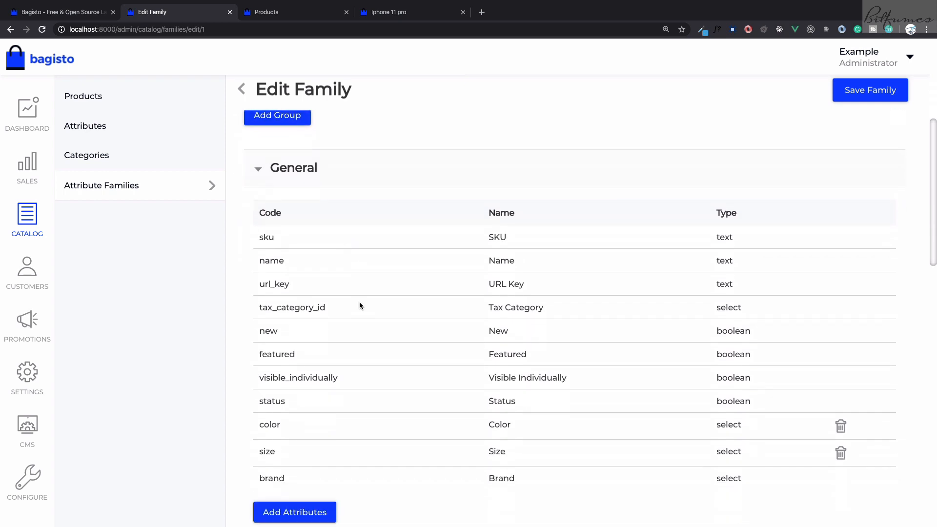
pyautogui.scroll(-7, 355, 324)
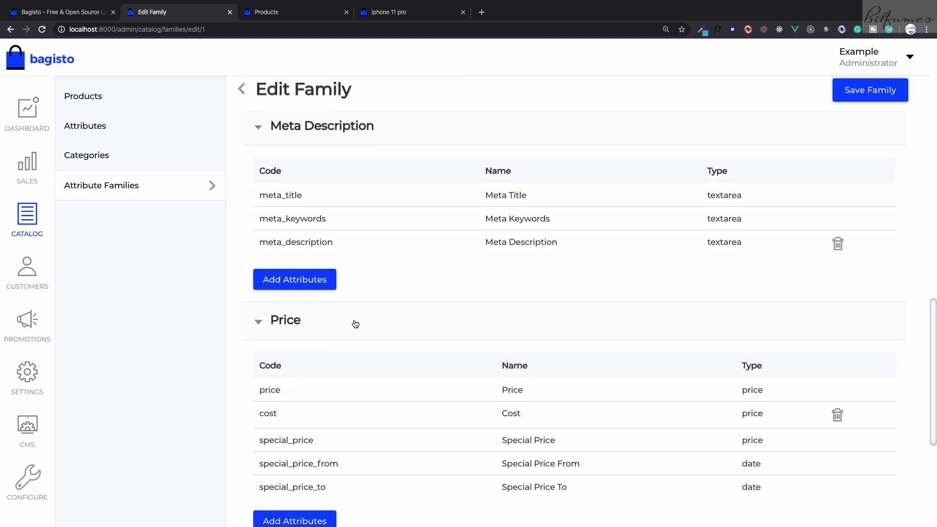
# Open the Iphone 11 pro product for editing and review its General, Description and Meta Description fields
pyautogui.hotkey('ctrl', 'Tab')
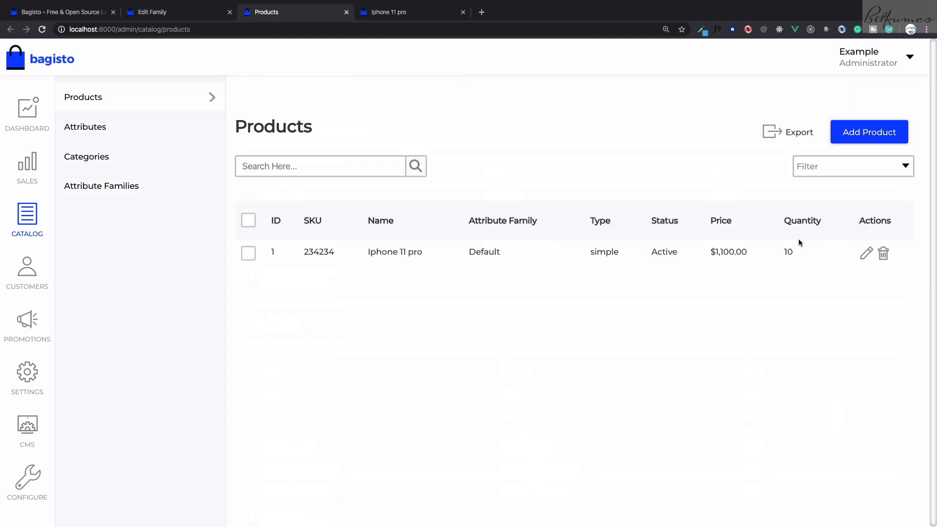
pyautogui.click(866, 258)
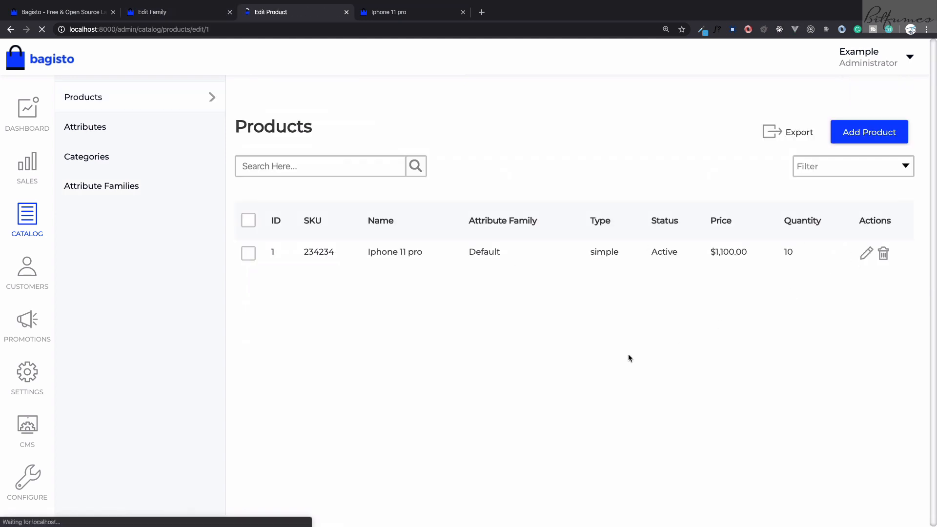
pyautogui.scroll(-1, 607, 364)
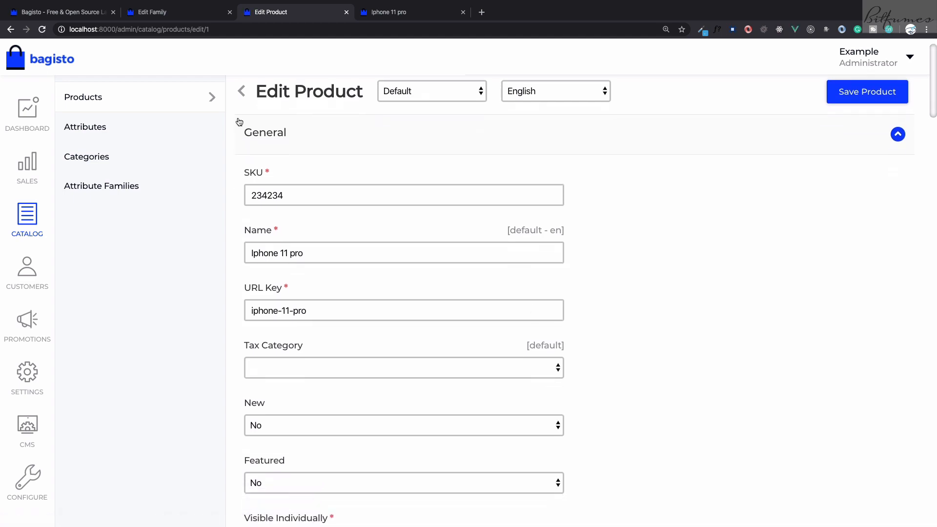
pyautogui.scroll(-14, 323, 167)
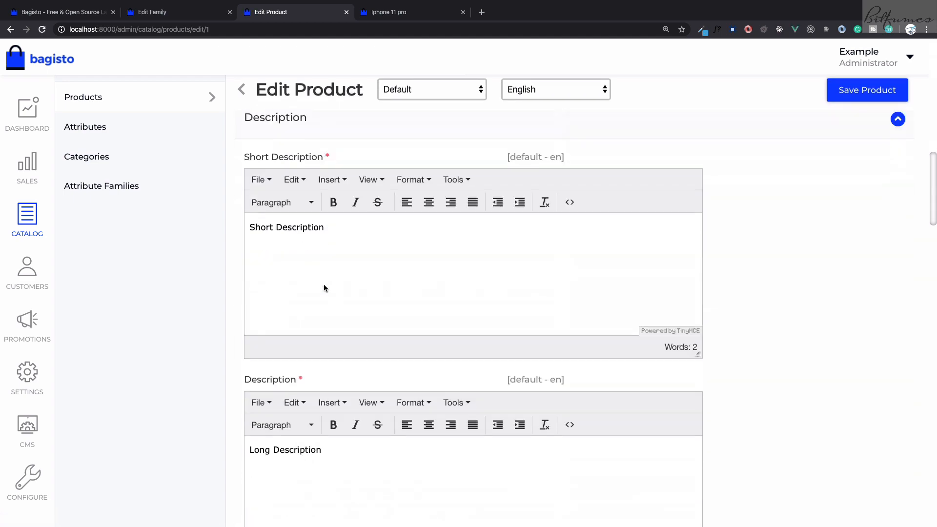
pyautogui.scroll(2, 323, 286)
pyautogui.scroll(-15, 304, 289)
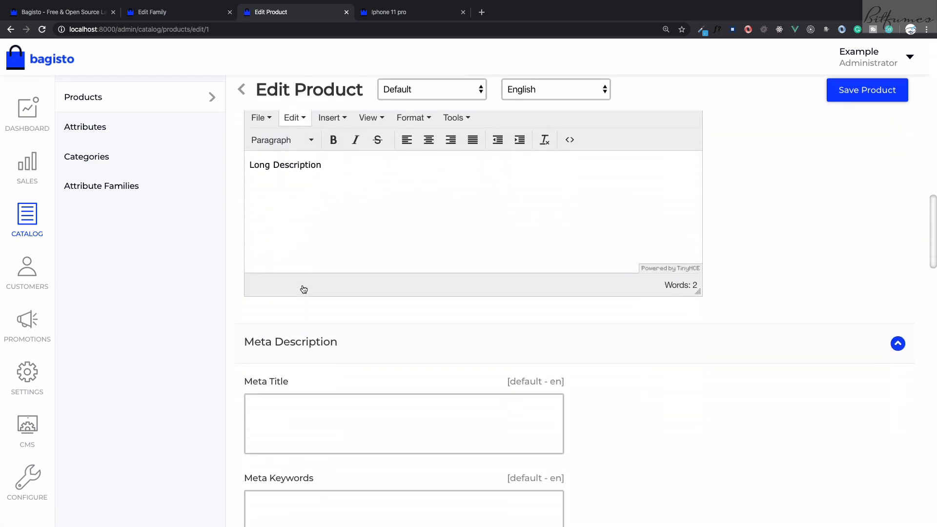
pyautogui.scroll(20, 304, 343)
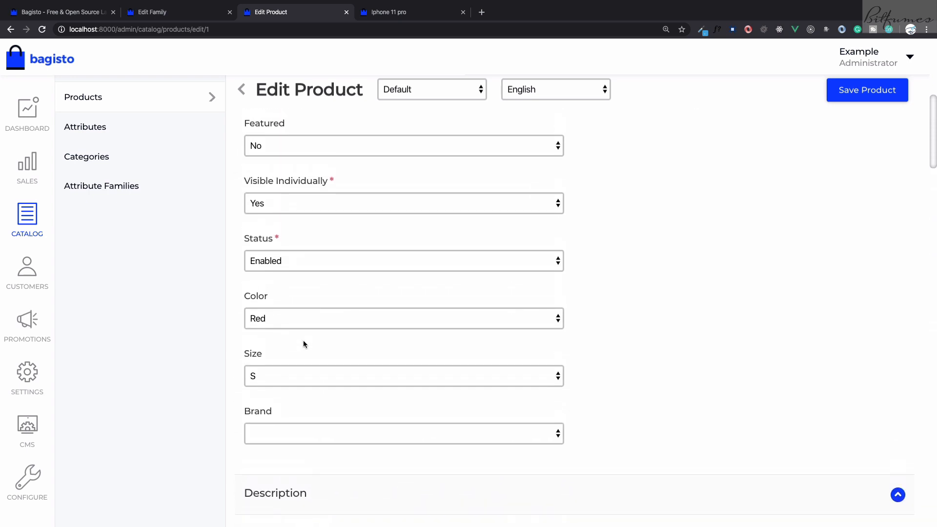
# Compare the product's General fields, down to Brand, with the groups in the Default attribute family
pyautogui.hotkey('ctrl', 'shift', 'Tab')
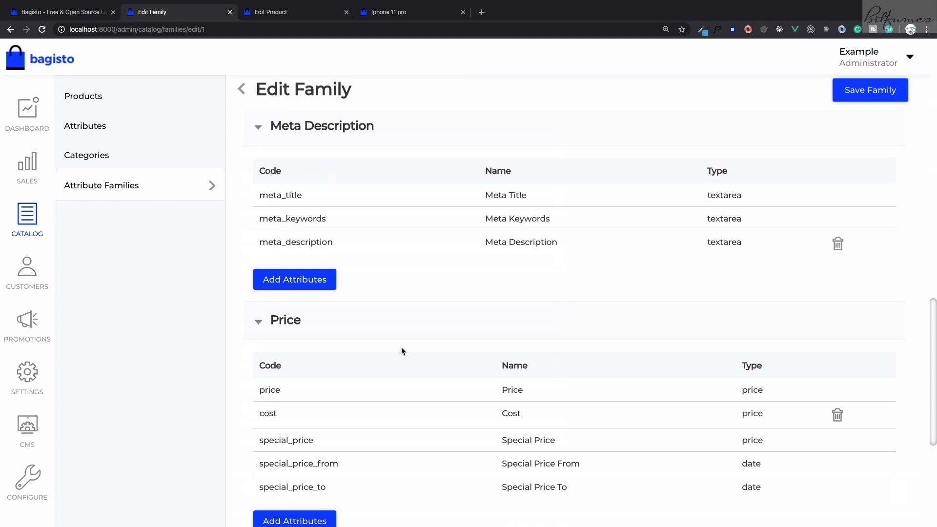
pyautogui.hotkey('ctrl', 'Tab')
pyautogui.scroll(5, 401, 349)
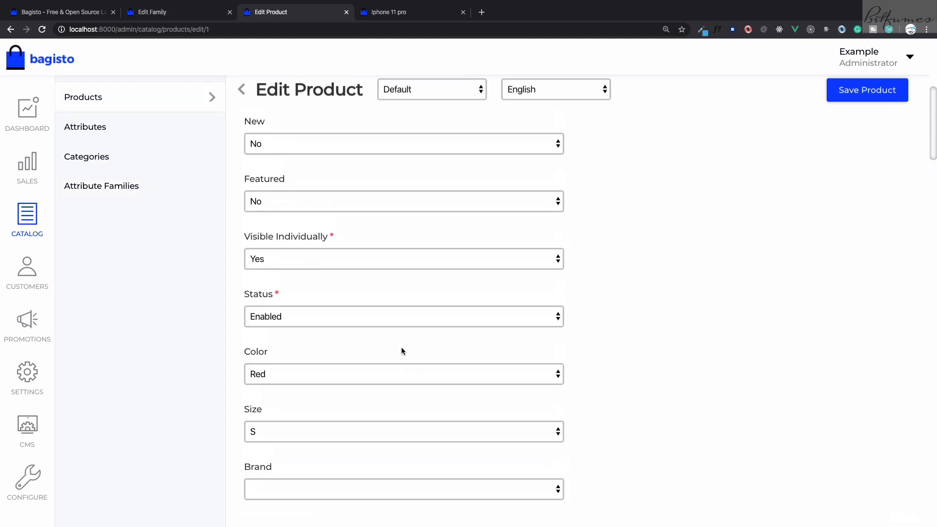
pyautogui.scroll(3, 401, 350)
pyautogui.scroll(-8, 401, 350)
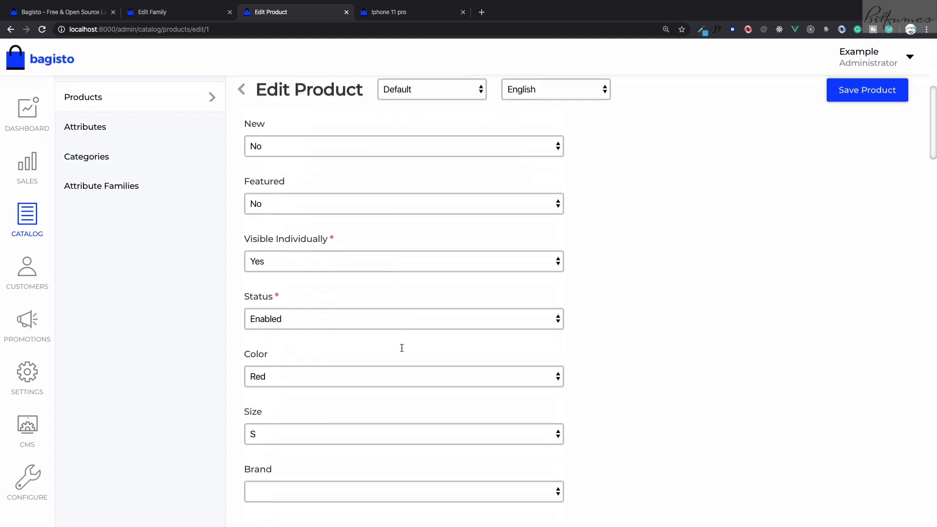
pyautogui.scroll(5, 323, 259)
pyautogui.scroll(-5, 323, 259)
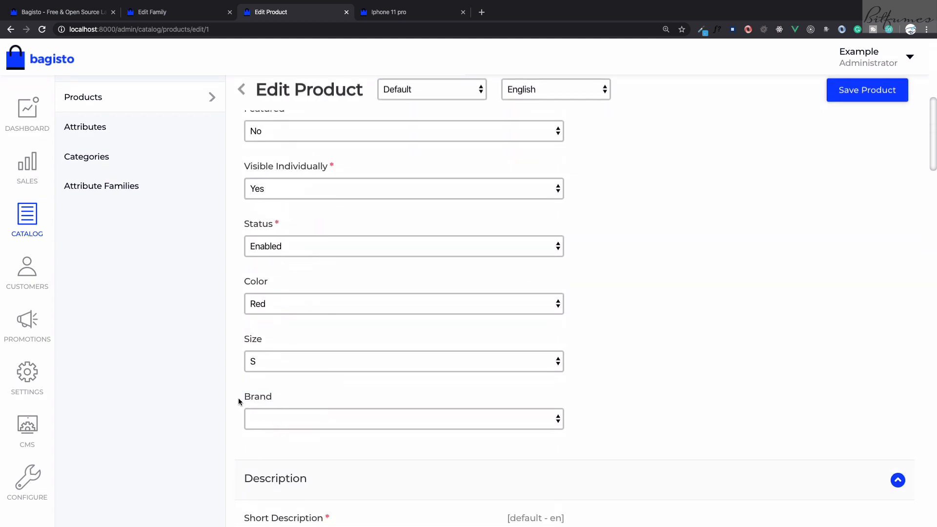
# Return to the Default attribute family and review the attributes of its General group from sku to brand
pyautogui.hotkey('ctrl', 'shift', 'Tab')
pyautogui.scroll(10, 296, 380)
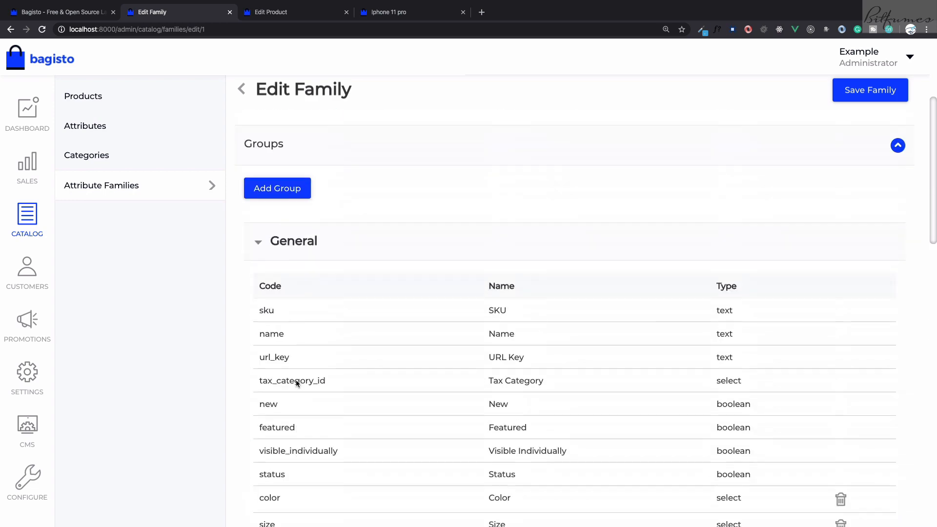
pyautogui.scroll(-3, 296, 381)
pyautogui.moveTo(291, 434); pyautogui.dragTo(302, 426)
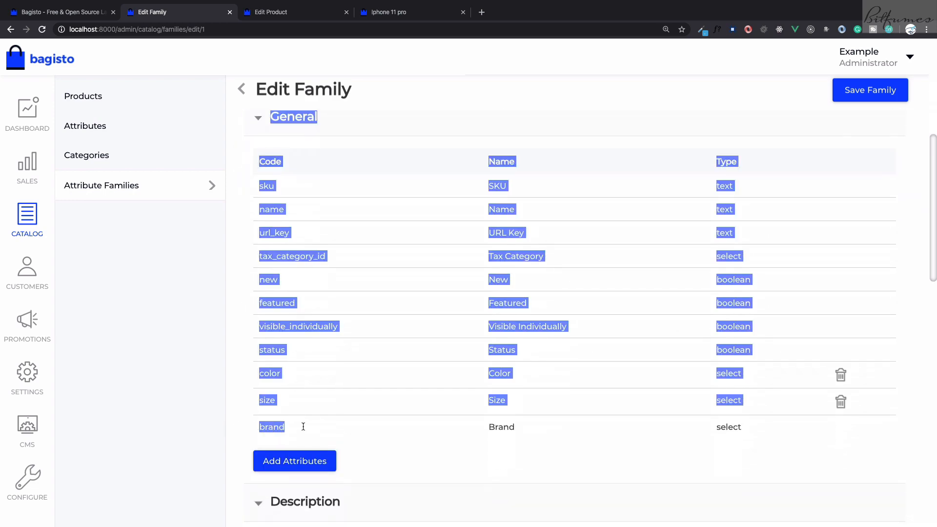
pyautogui.click(347, 432)
pyautogui.scroll(-4, 347, 432)
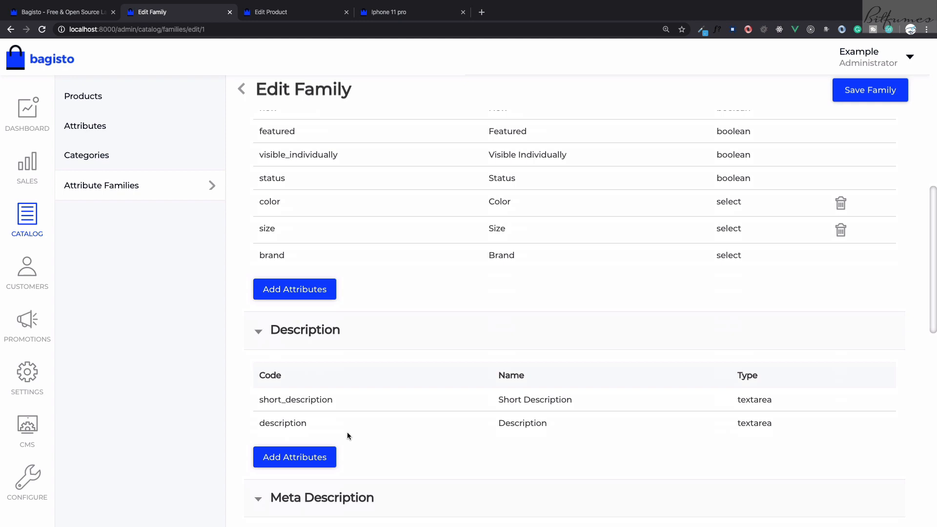
# Try to add a ram attribute to the General group of the Default attribute family
pyautogui.click(298, 292)
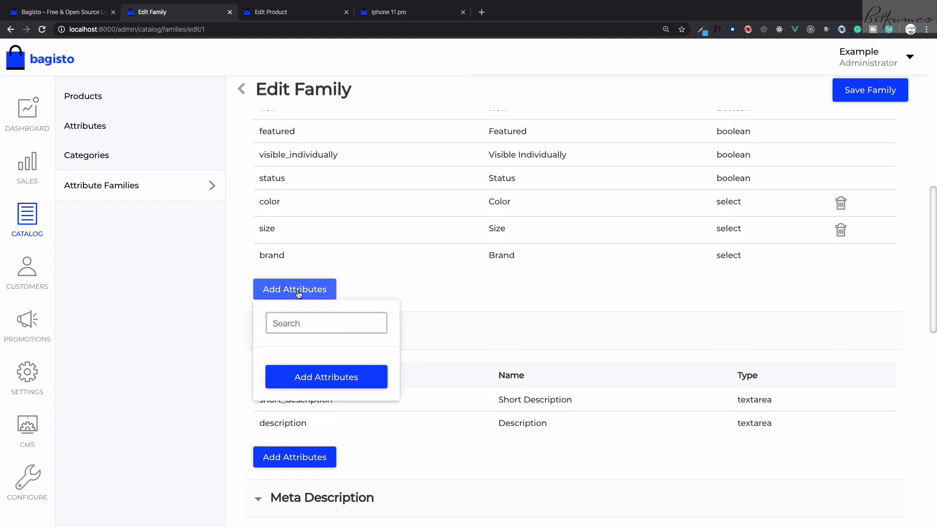
pyautogui.click(300, 316)
pyautogui.scroll(-2, 300, 312)
pyautogui.write('ram')
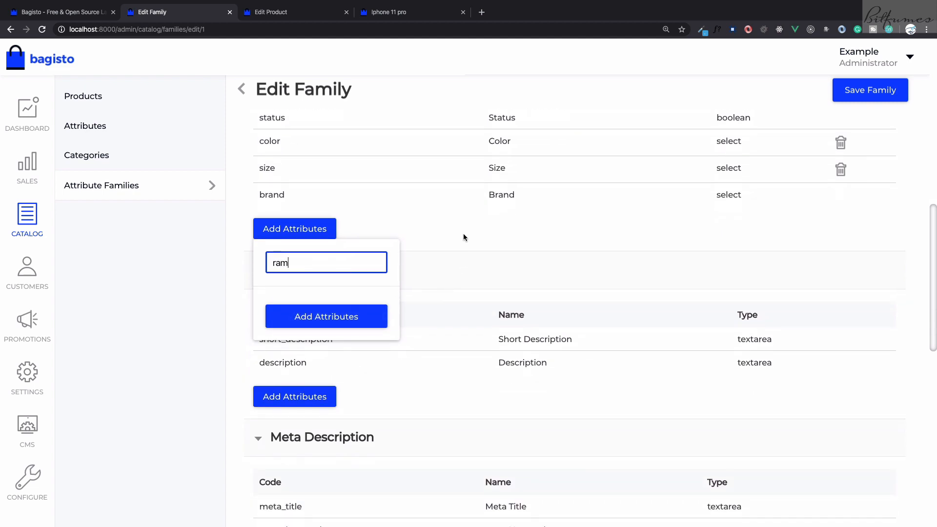
pyautogui.click(356, 315)
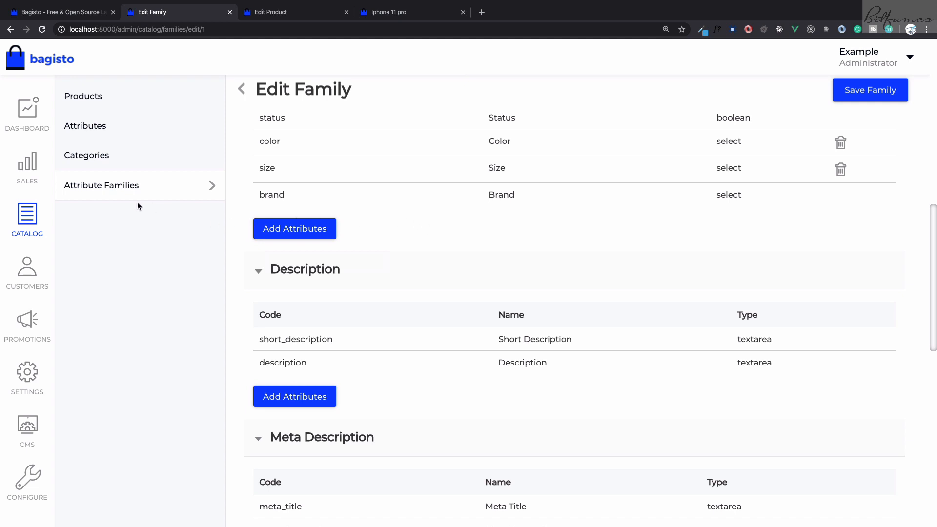
# Start a new catalog attribute with the code ram and keep its type as Text
pyautogui.click(100, 134)
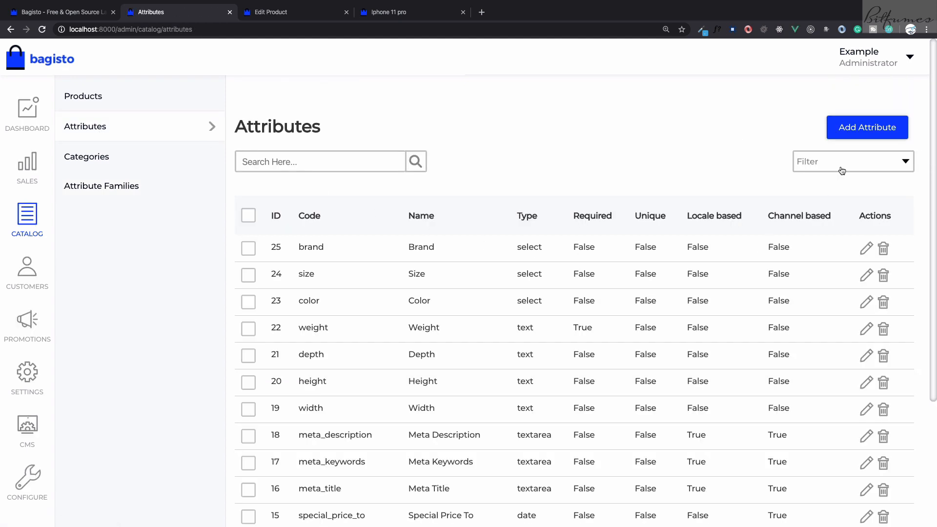
pyautogui.click(861, 133)
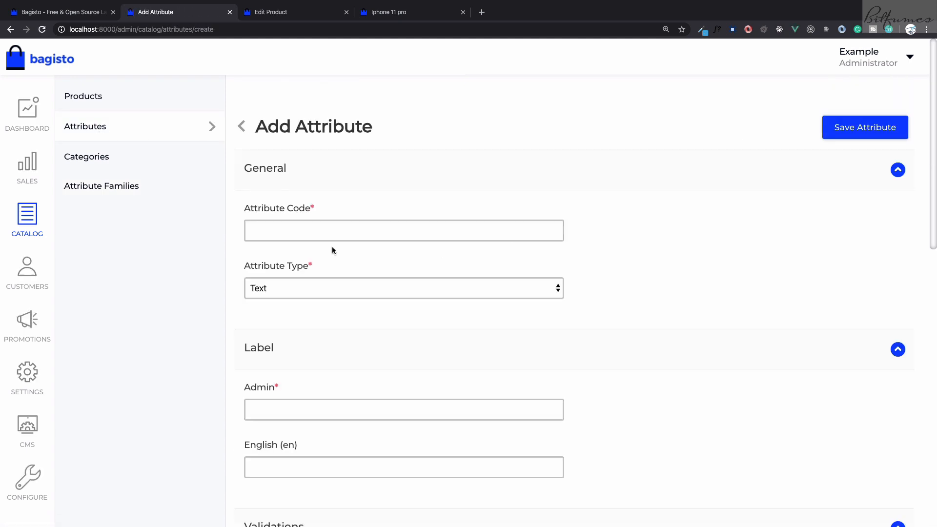
pyautogui.click(326, 229)
pyautogui.write('ram')
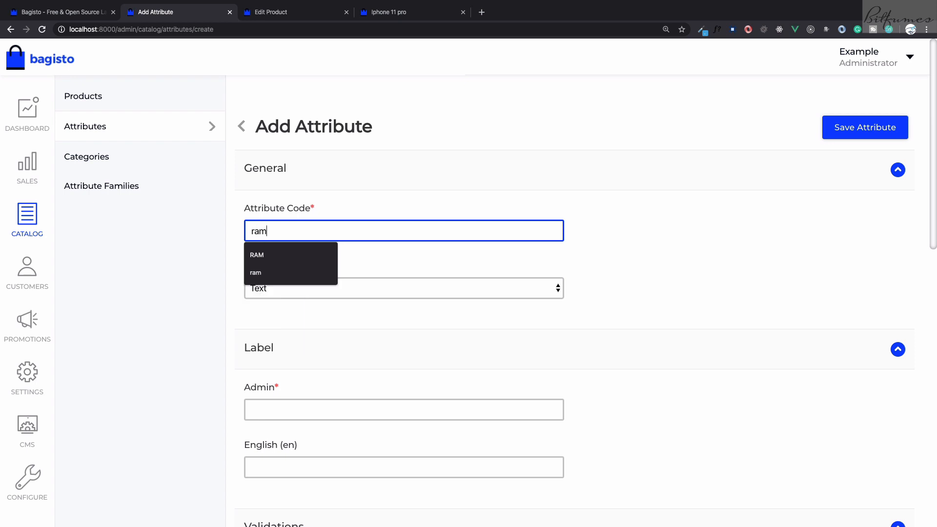
pyautogui.click(414, 245)
pyautogui.click(356, 285)
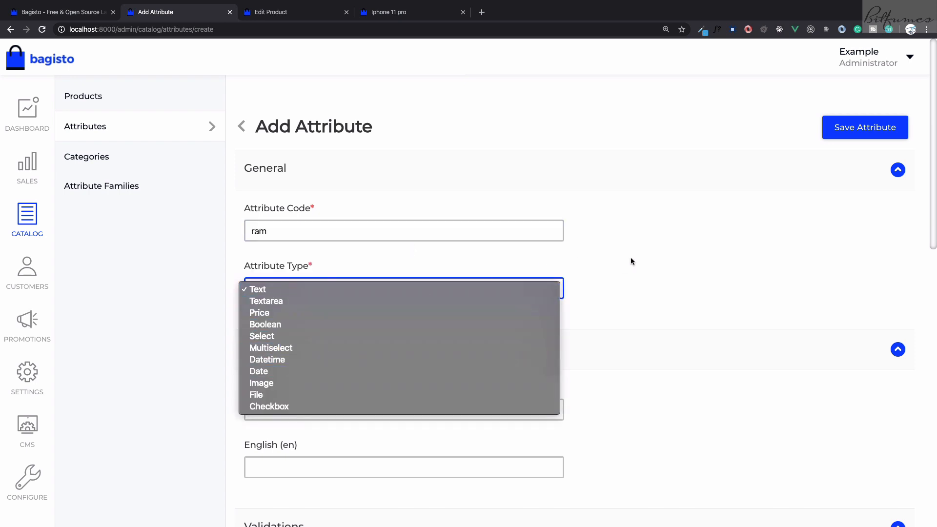
pyautogui.click(608, 306)
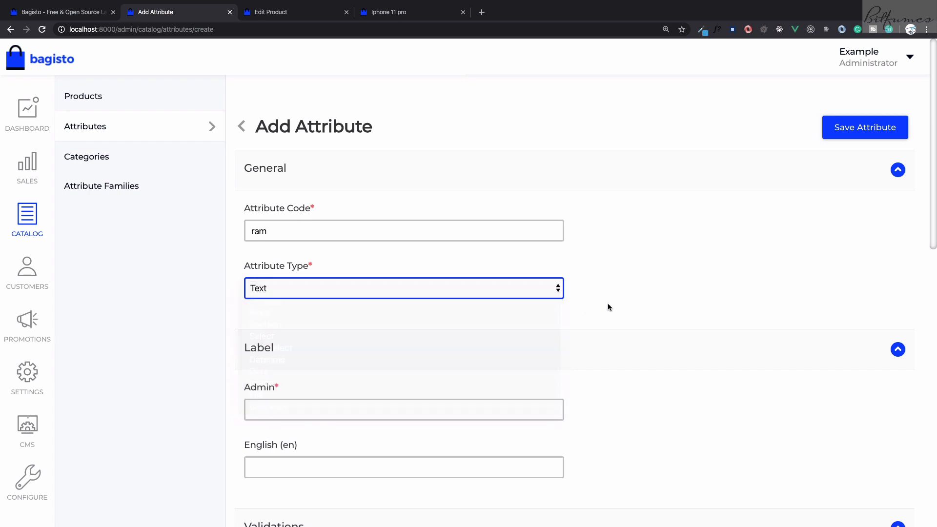
# Set the attribute's admin label to RAM, keep the default validation and configuration options, and save the attribute
pyautogui.scroll(-3, 608, 306)
pyautogui.click(477, 270)
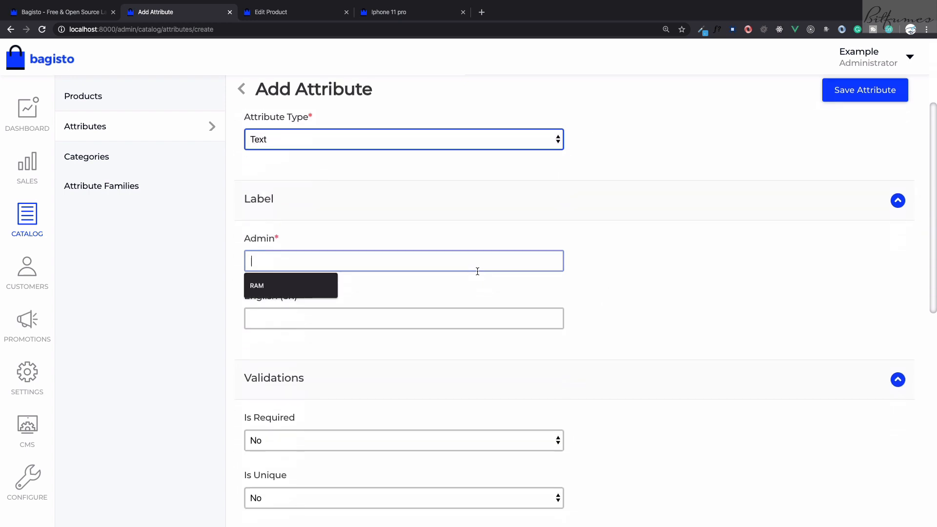
pyautogui.click(295, 292)
pyautogui.scroll(-4, 637, 332)
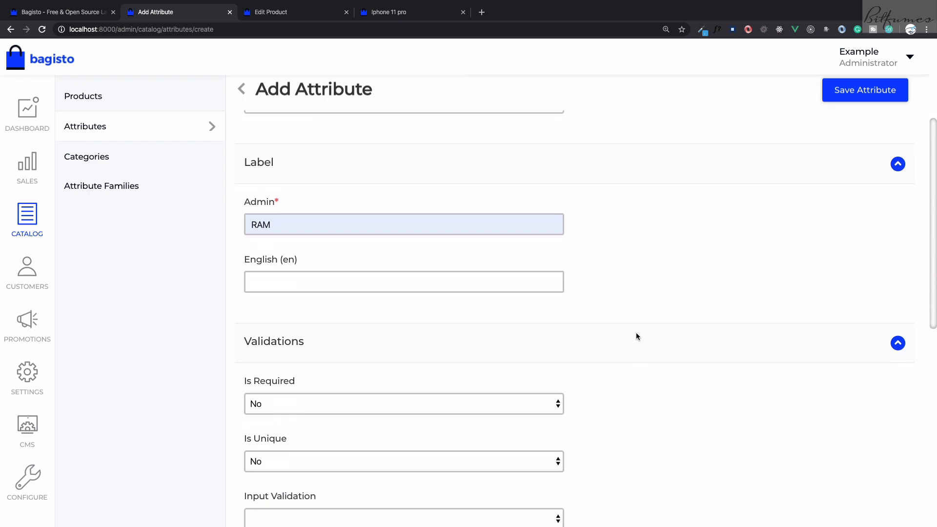
pyautogui.scroll(-6, 635, 335)
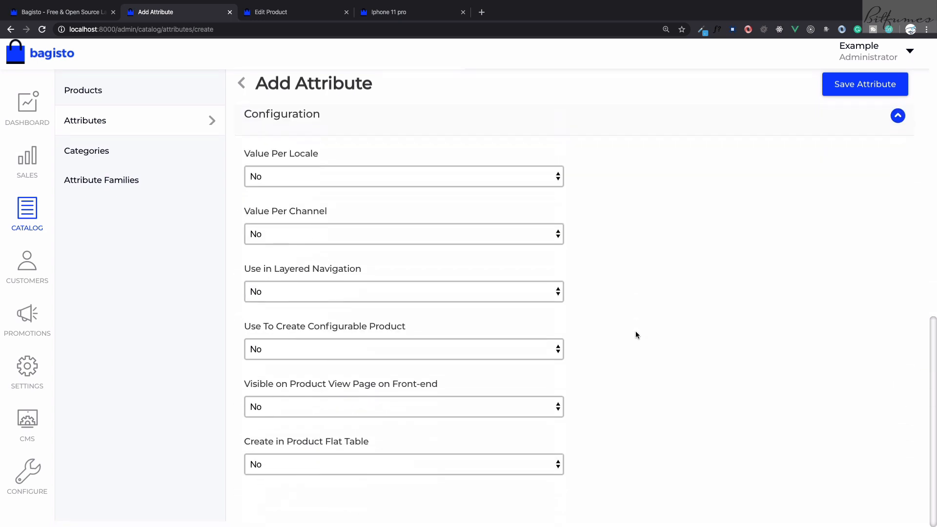
pyautogui.scroll(13, 635, 334)
pyautogui.click(849, 127)
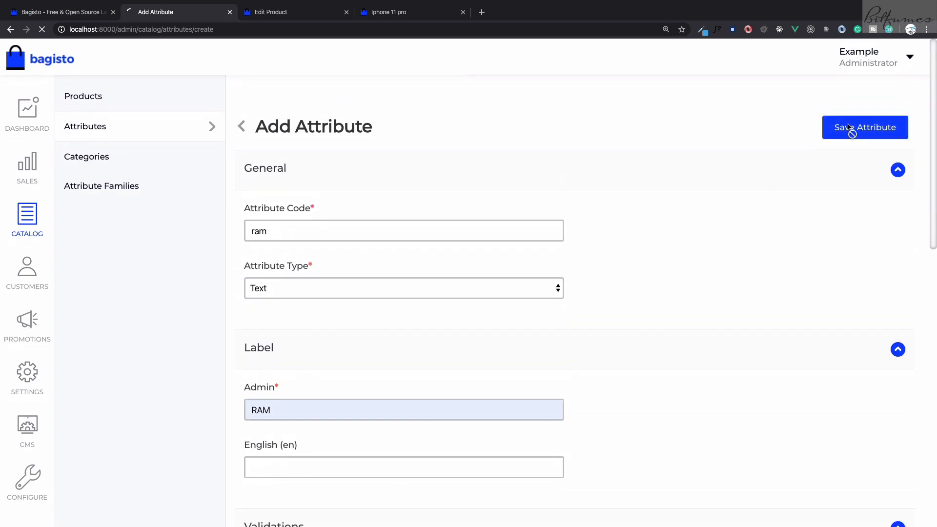
# Add the RAM attribute to the General group of the Default attribute family and save the family
pyautogui.click(138, 198)
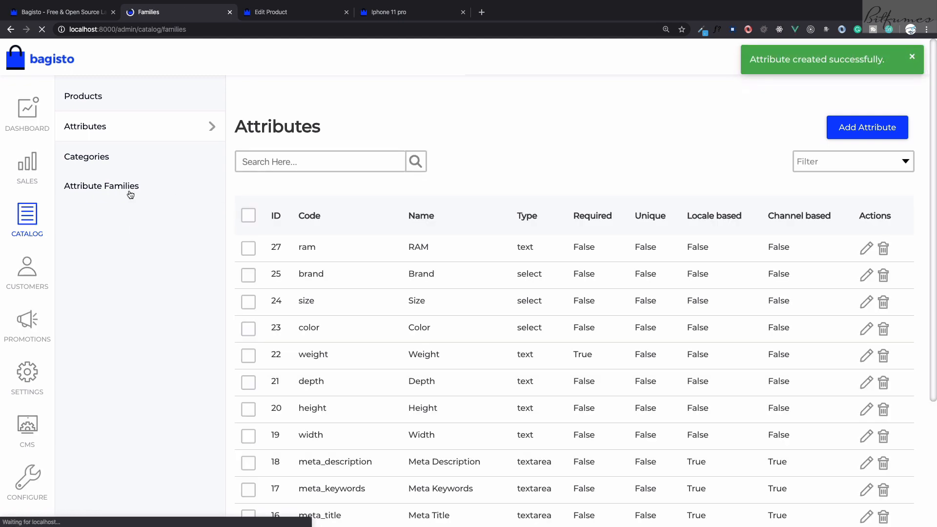
pyautogui.click(866, 249)
pyautogui.scroll(-10, 505, 298)
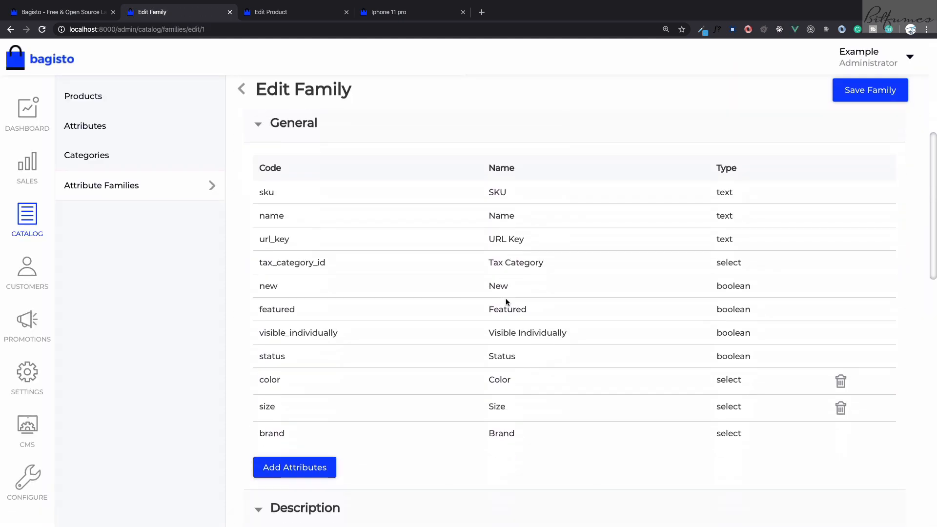
pyautogui.click(295, 234)
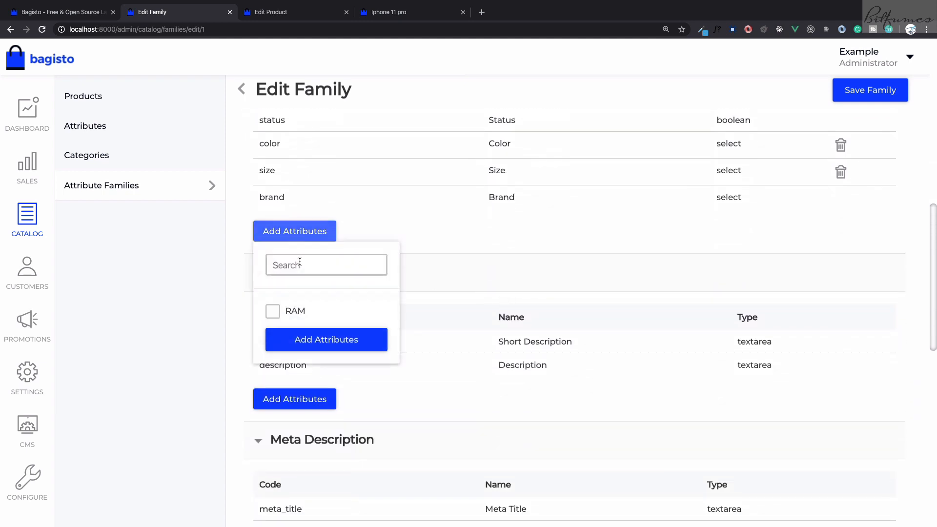
pyautogui.click(273, 311)
pyautogui.click(323, 330)
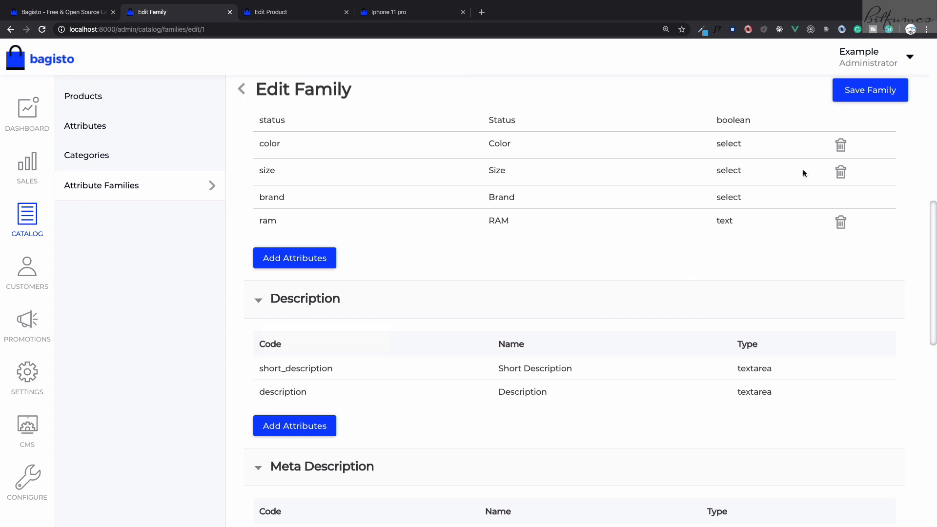
pyautogui.click(876, 91)
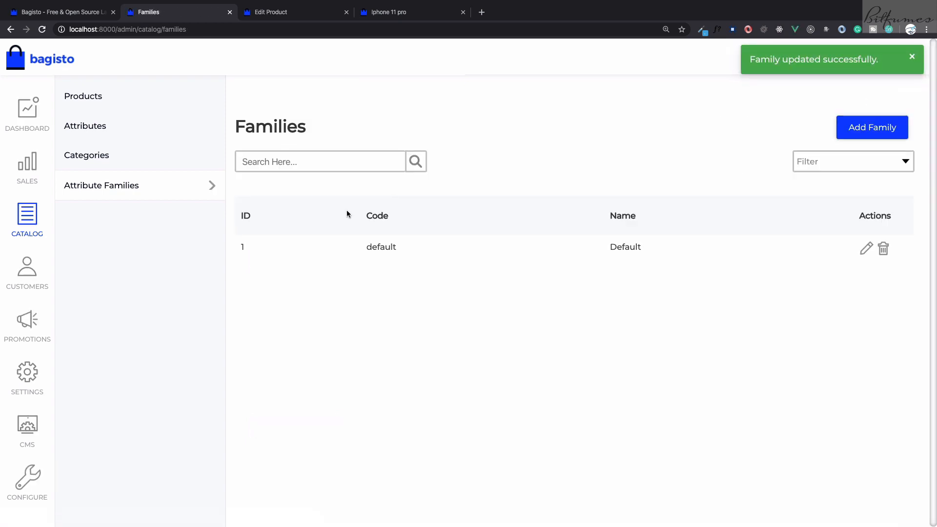
# Reload the Iphone 11 pro edit page and set the product's RAM to 8 GB
pyautogui.hotkey('ctrl', 'Tab')
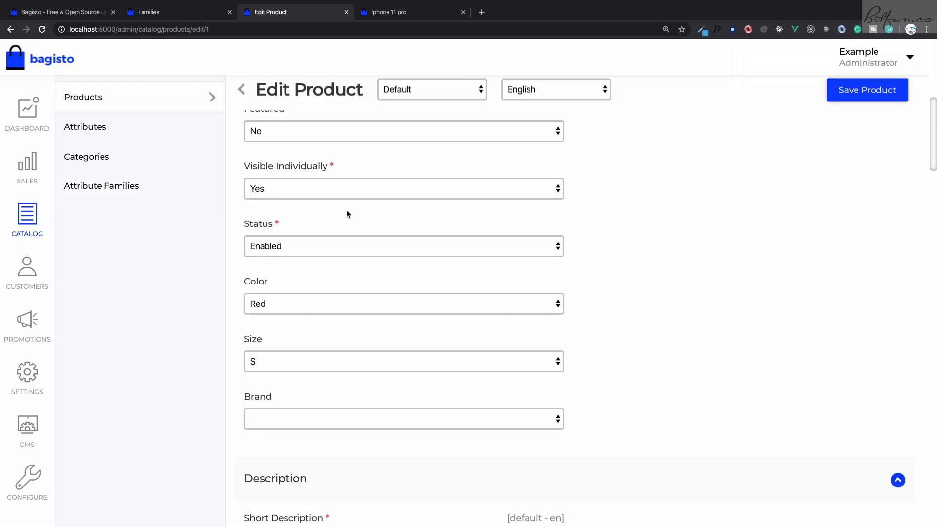
pyautogui.press('super+r')
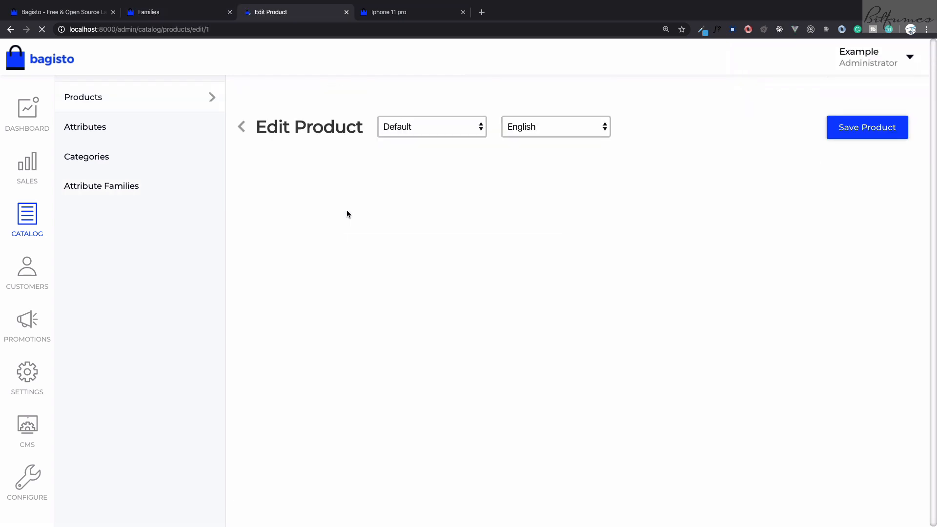
pyautogui.scroll(-5, 347, 213)
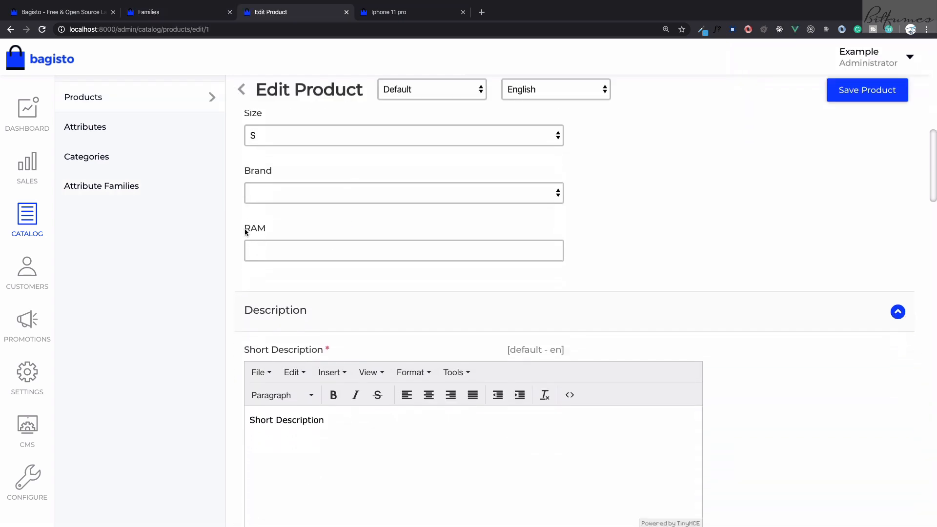
pyautogui.click(597, 260)
pyautogui.click(533, 250)
pyautogui.write('8 GB')
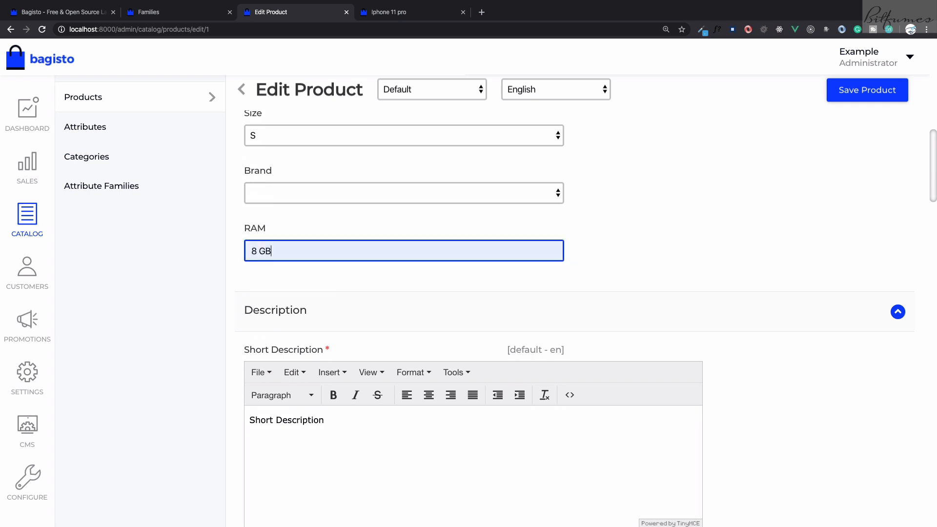
pyautogui.click(621, 260)
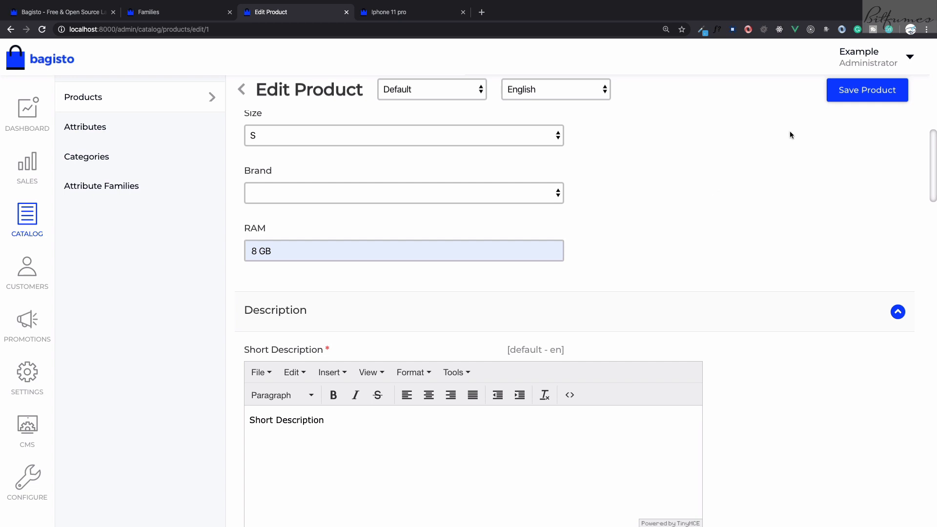
# Save the product, reload the Iphone 11 pro storefront page and expand its Specification section to check for RAM
pyautogui.click(855, 89)
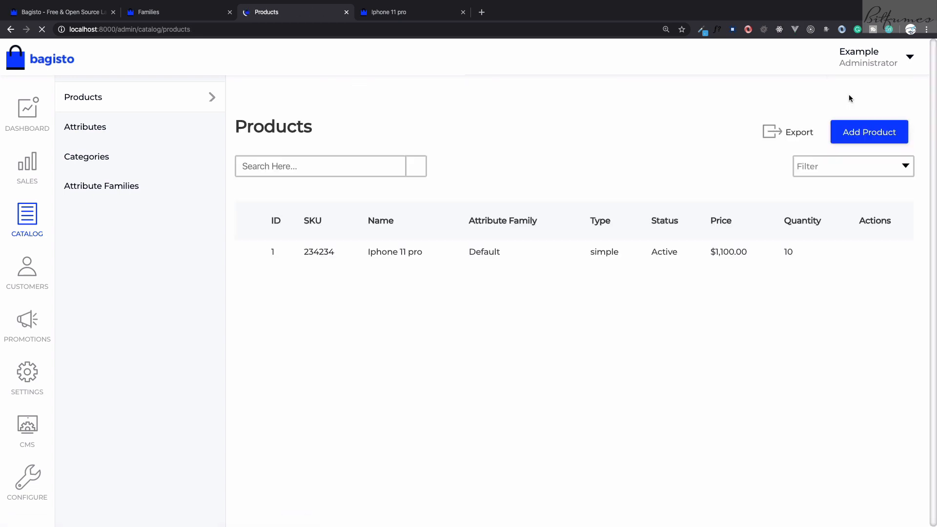
pyautogui.hotkey('ctrl', 'Tab')
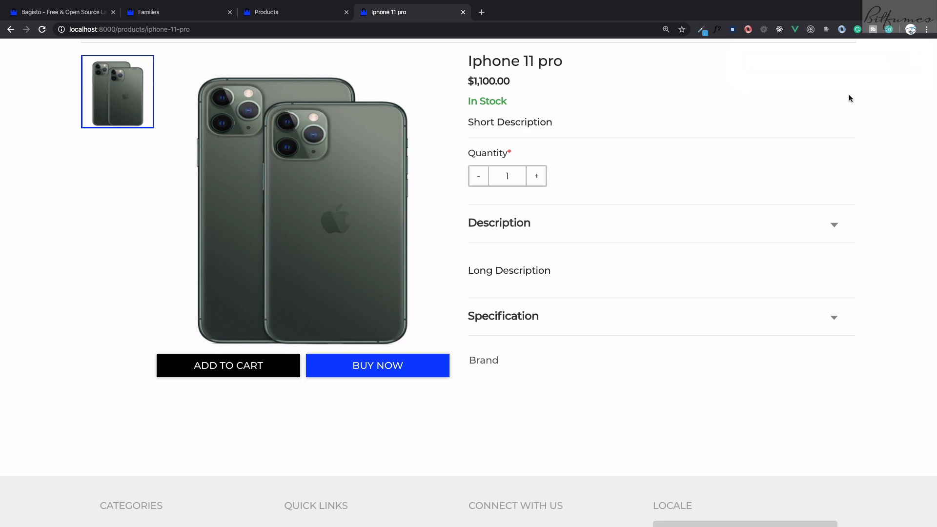
pyautogui.press('super+r')
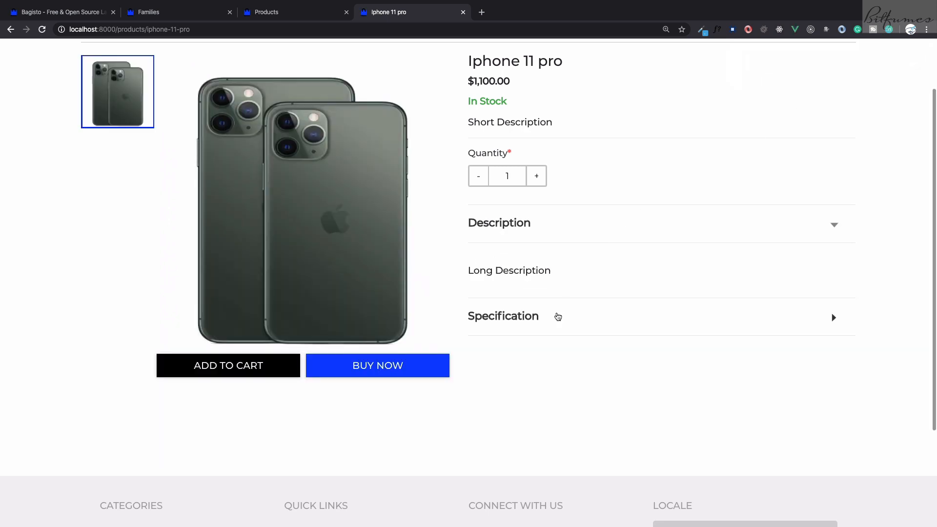
pyautogui.click(558, 317)
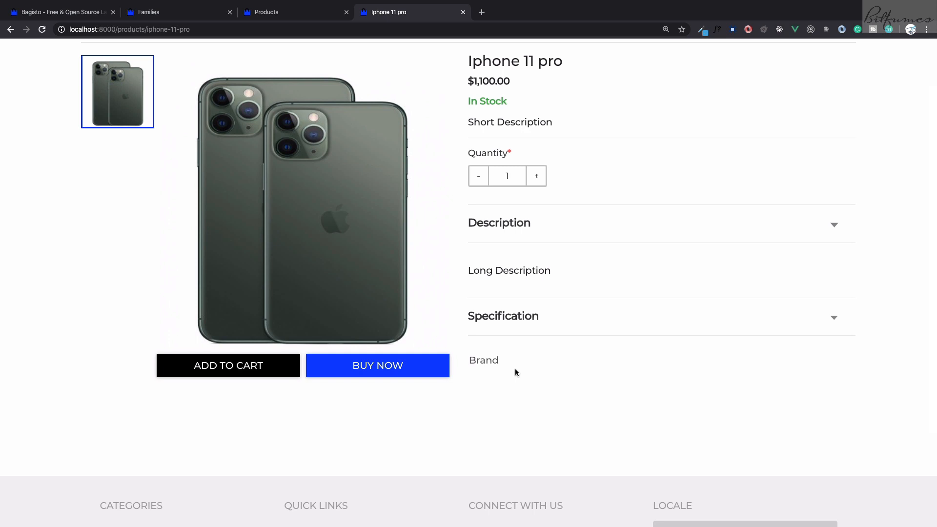
# Edit the RAM attribute so Visible on Product View Page on Front-end is Yes, and save the attribute
pyautogui.press('super+2')
pyautogui.click(94, 128)
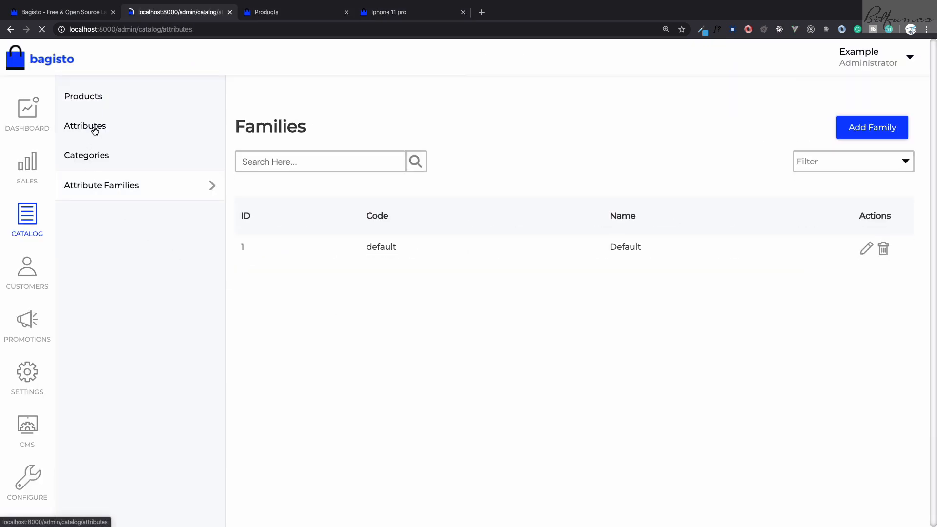
pyautogui.click(863, 249)
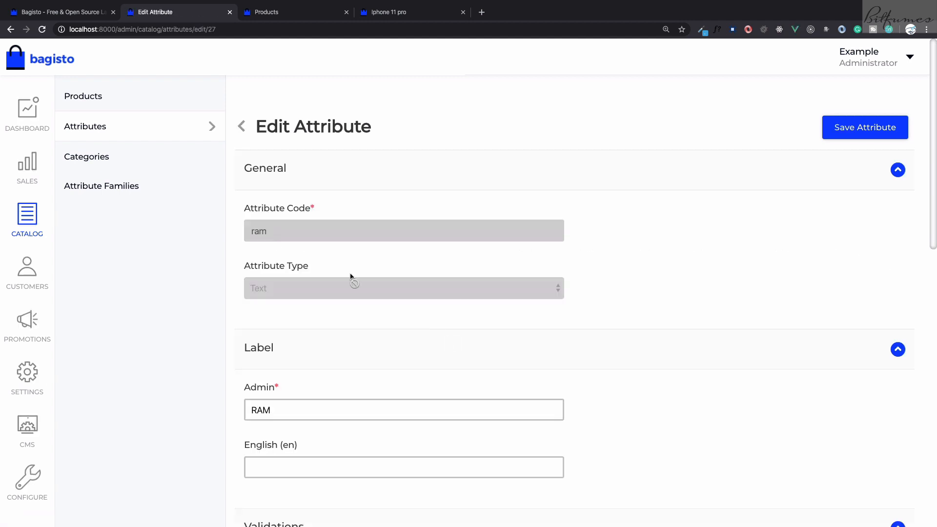
pyautogui.scroll(-8, 332, 251)
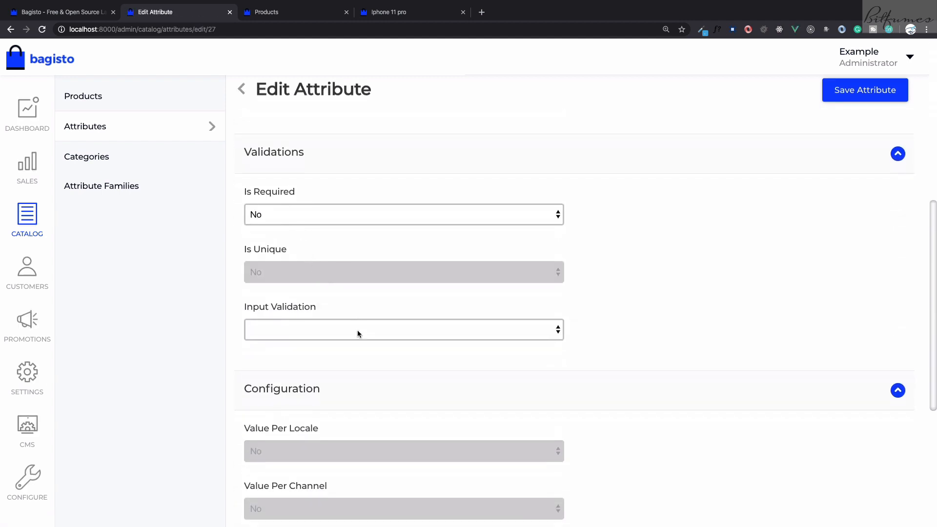
pyautogui.scroll(-5, 357, 330)
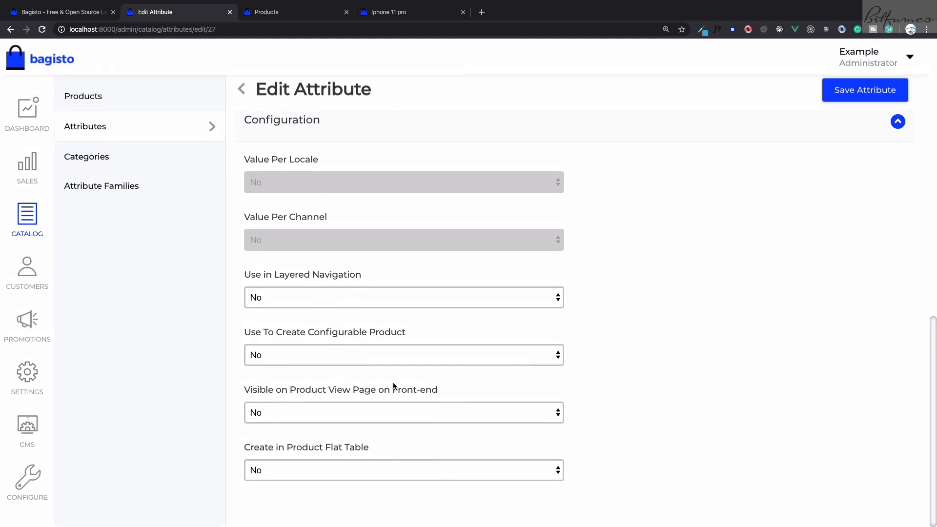
pyautogui.click(400, 416)
pyautogui.click(395, 426)
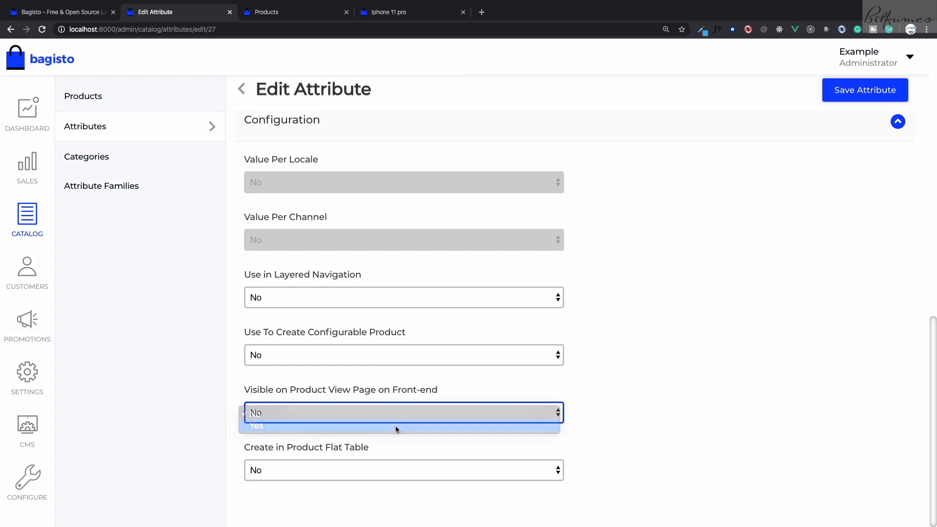
pyautogui.click(836, 100)
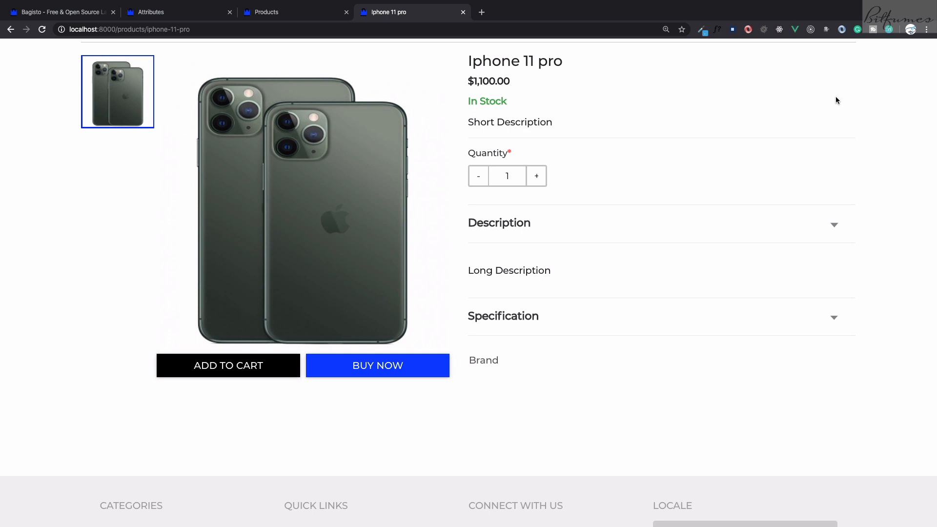
# Reload the Iphone 11 pro storefront page and examine the RAM entry in its Specification section
pyautogui.press('super+r')
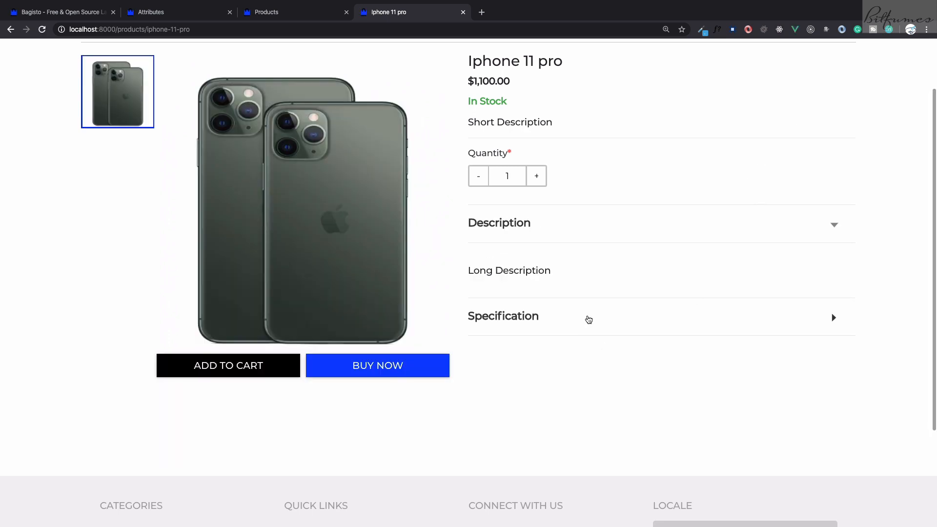
pyautogui.click(588, 319)
pyautogui.moveTo(477, 385); pyautogui.dragTo(568, 386)
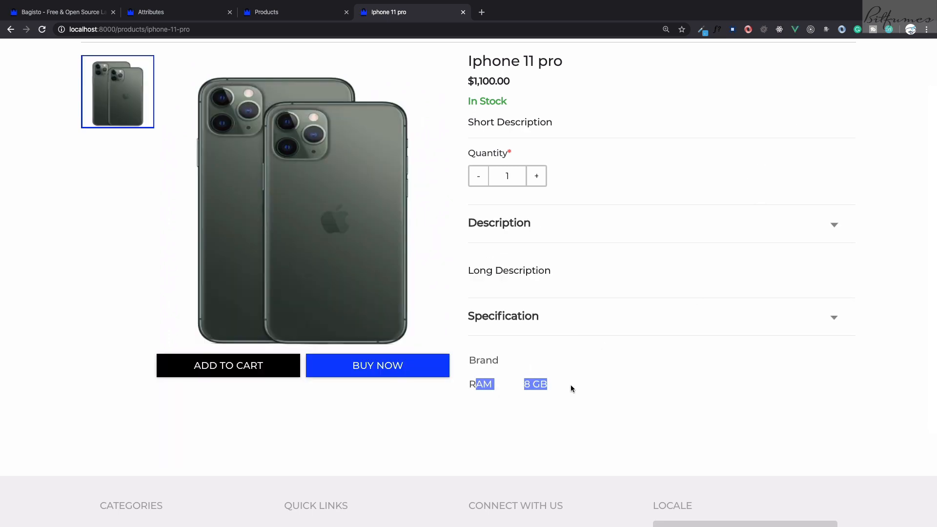
pyautogui.click(570, 385)
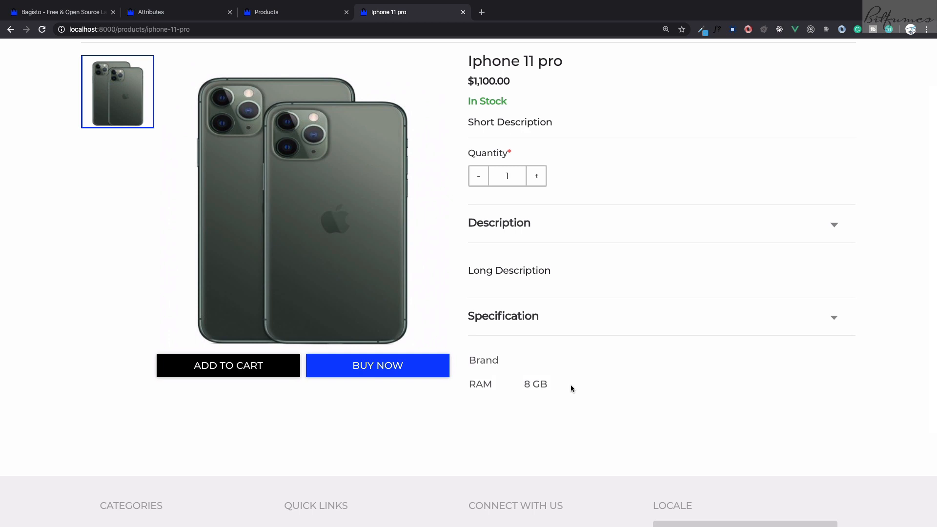
# Return to the admin panel and open the Sales orders page
pyautogui.hotkey('ctrl', 'shift', 'Tab')
pyautogui.hotkey('ctrl', 'shift', 'Tab')
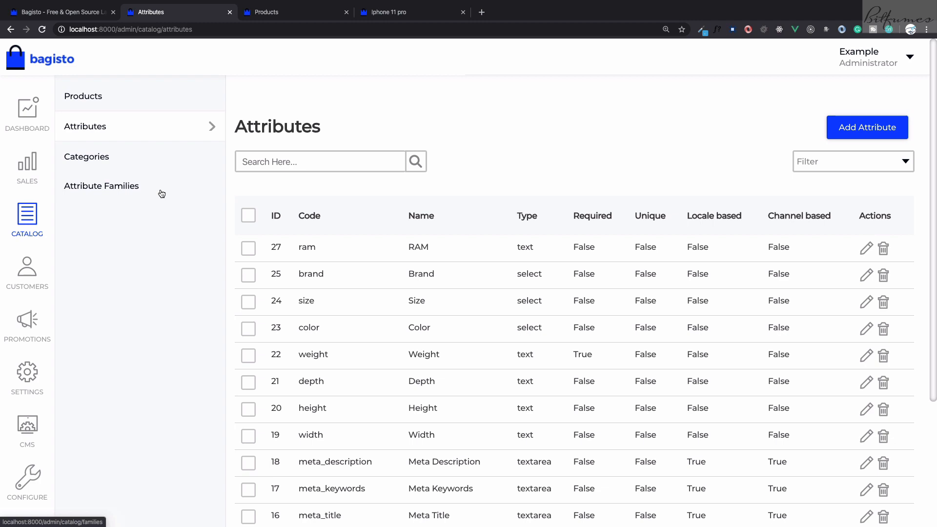
pyautogui.hotkey('ctrl', 'Tab')
pyautogui.hotkey('ctrl', 'Tab')
pyautogui.hotkey('ctrl', 'shift', 'Tab')
pyautogui.hotkey('ctrl', 'shift', 'Tab')
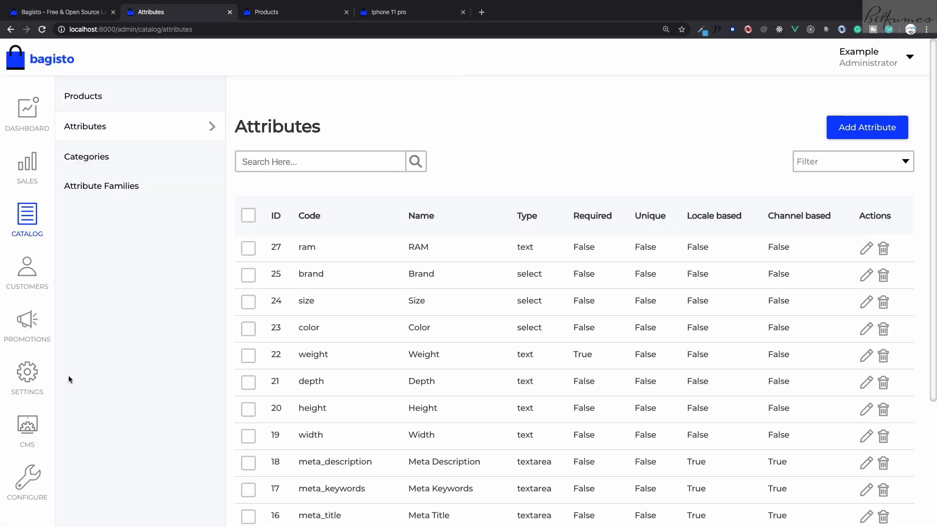
pyautogui.click(20, 154)
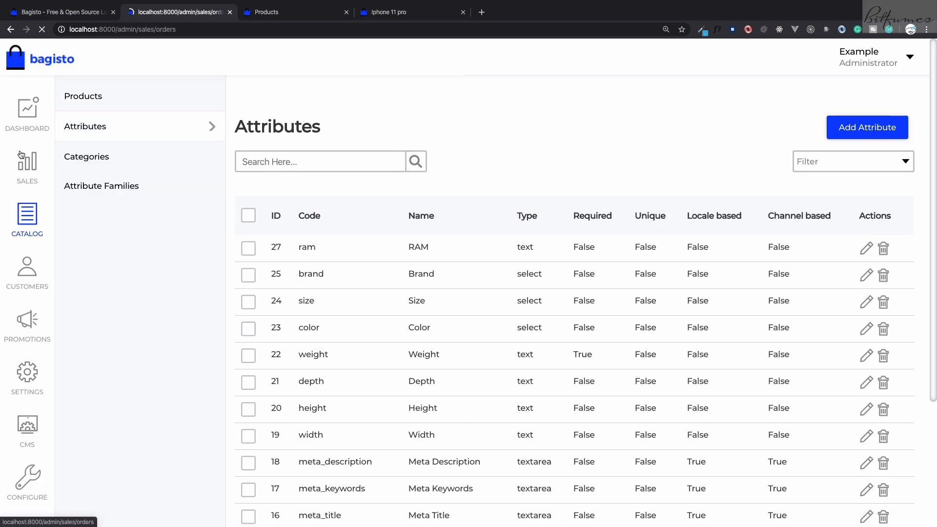